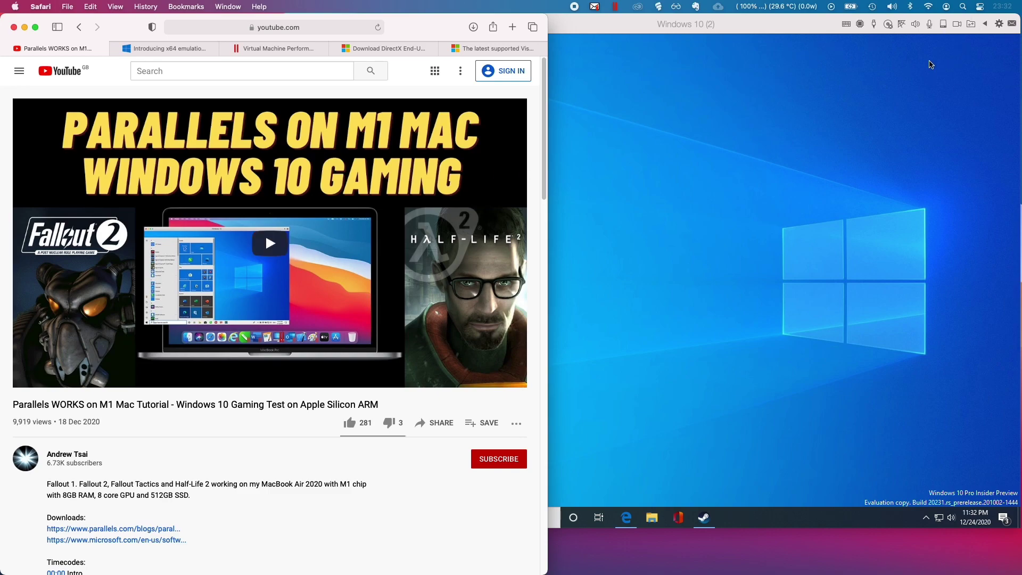
# Bring the Windows 10 virtual machine window in front of Safari.
pyautogui.click(607, 236)
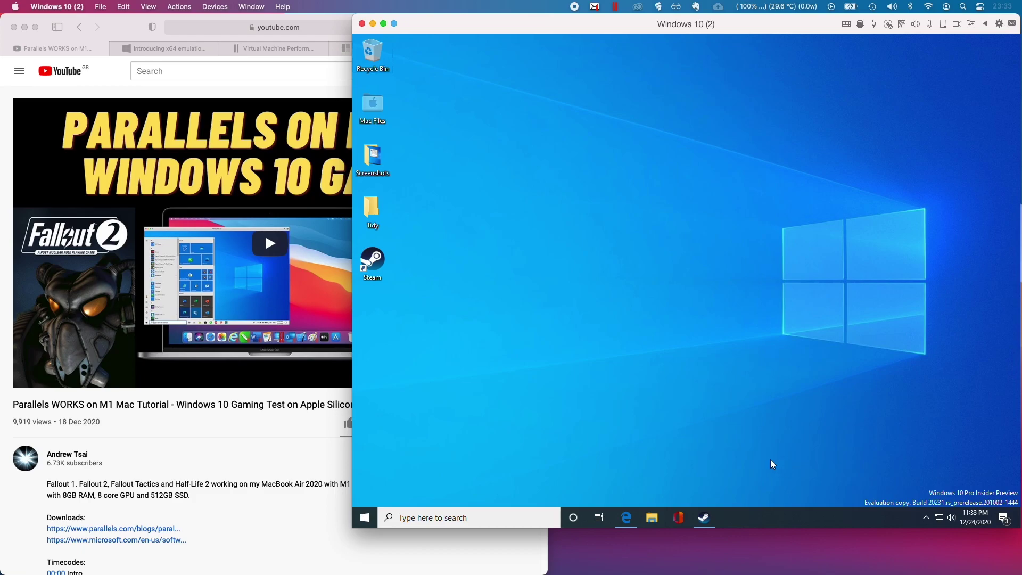
# Return to the Windows 10 VM and put it into macOS full screen with Ctrl+Cmd+F.
pyautogui.press('ctrl+super+f')
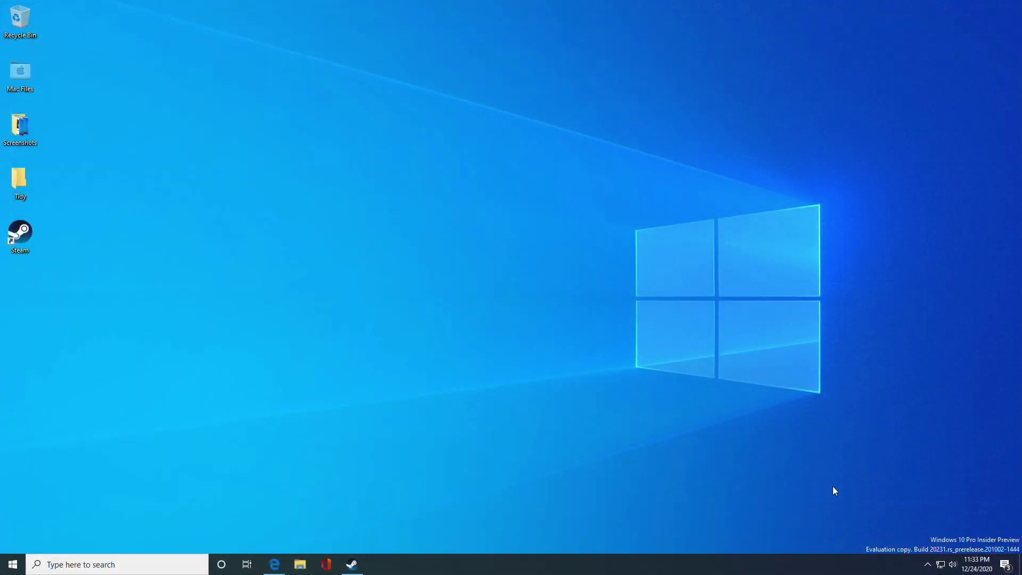
pyautogui.moveTo(832, 487); pyautogui.dragTo(1014, 542)
pyautogui.moveTo(167, 5)
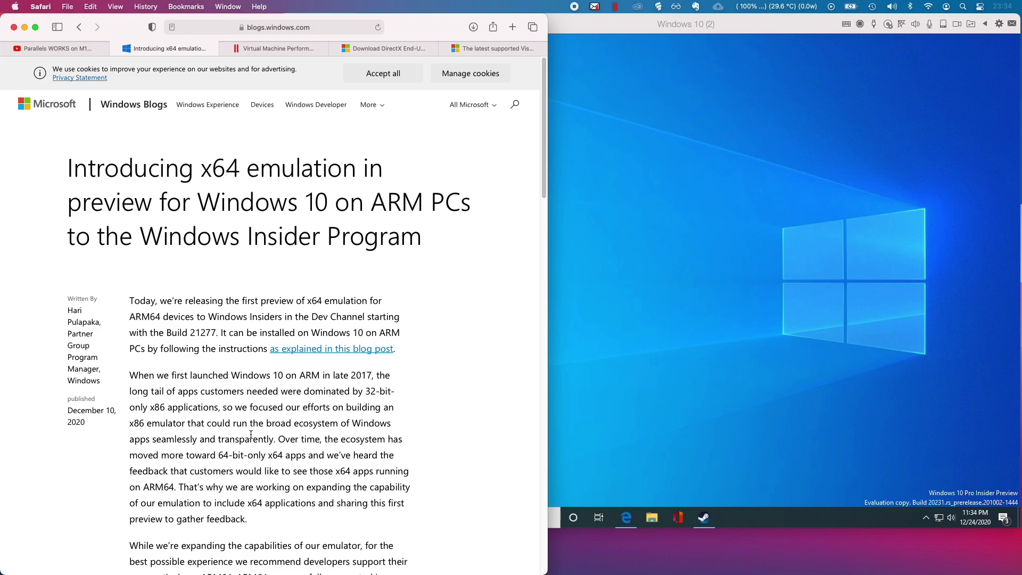
pyautogui.click(709, 435)
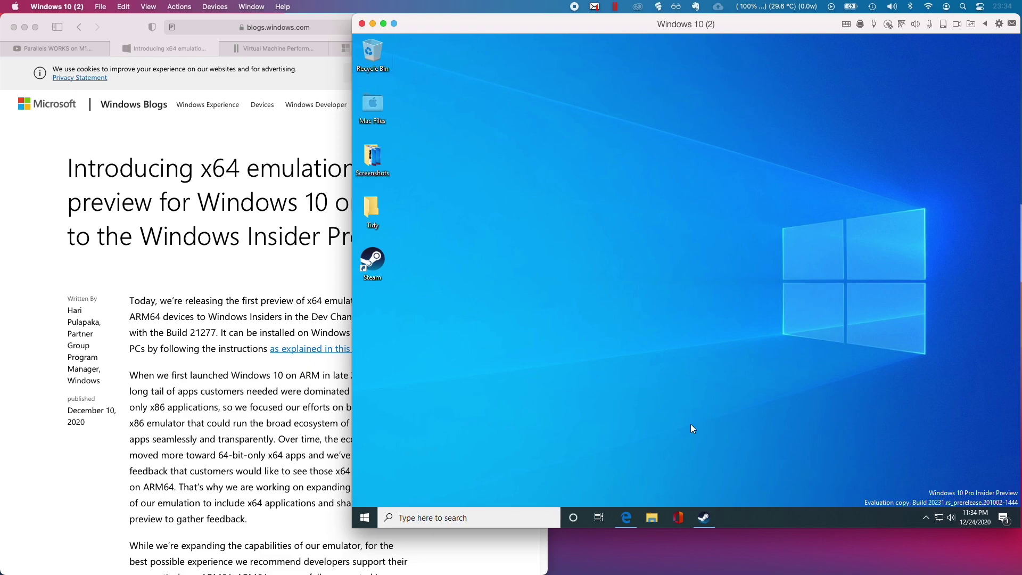
pyautogui.press('ctrl+super+f')
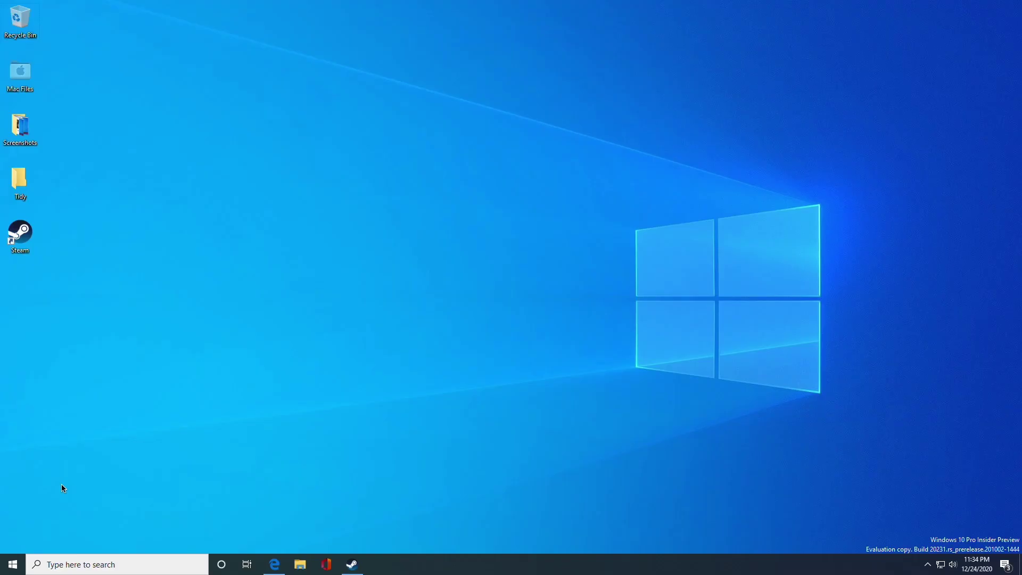
# Find Windows Insider Program settings via 'insider' and switch Optional diagnostic data On.
pyautogui.click(13, 562)
pyautogui.write('insider')
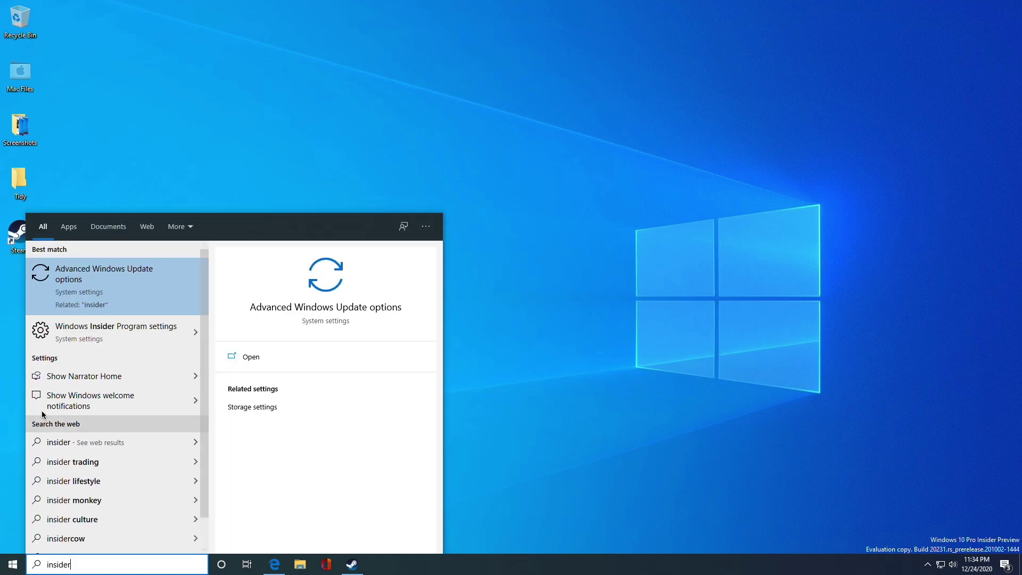
pyautogui.click(91, 339)
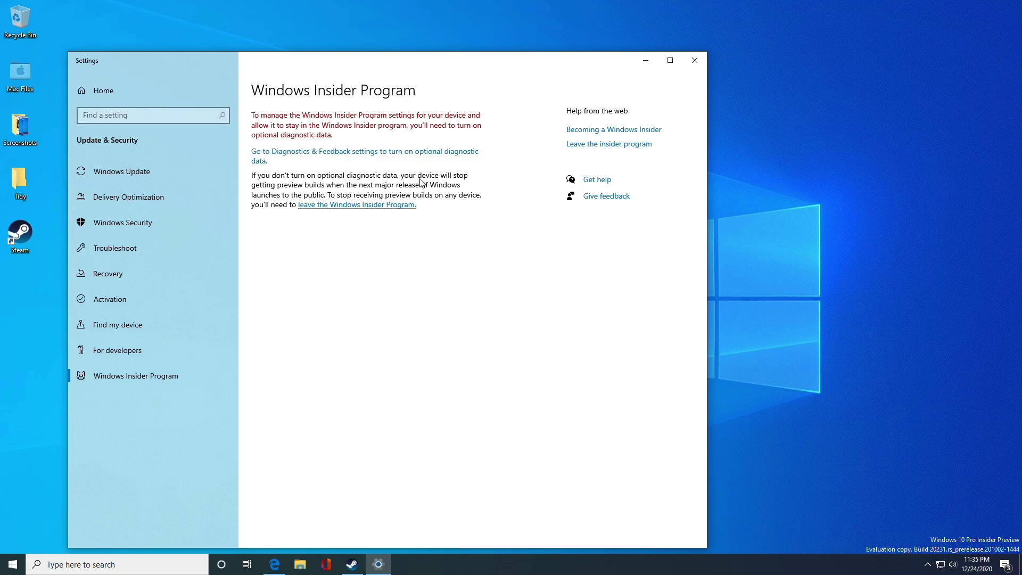
pyautogui.click(347, 159)
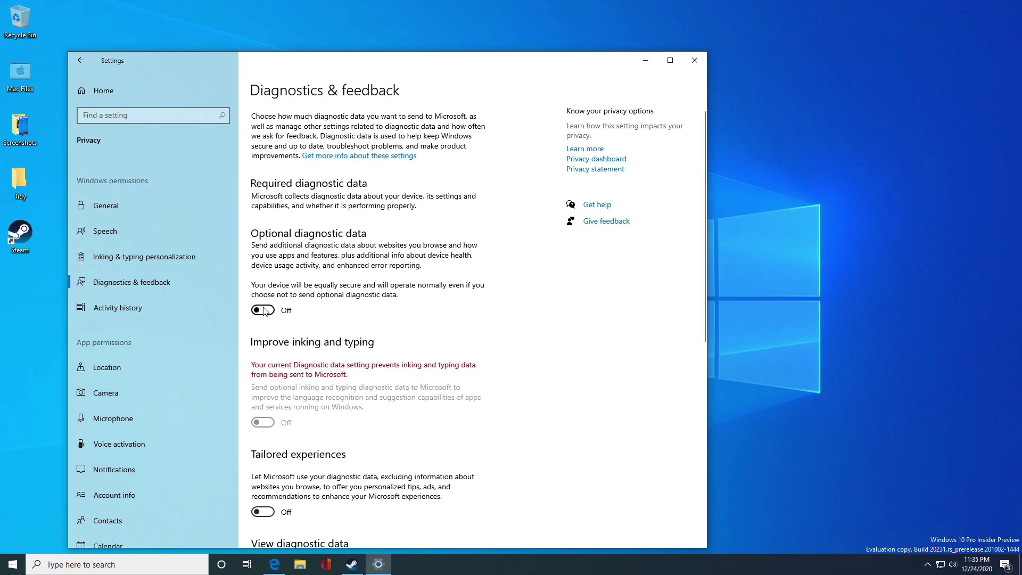
pyautogui.click(266, 310)
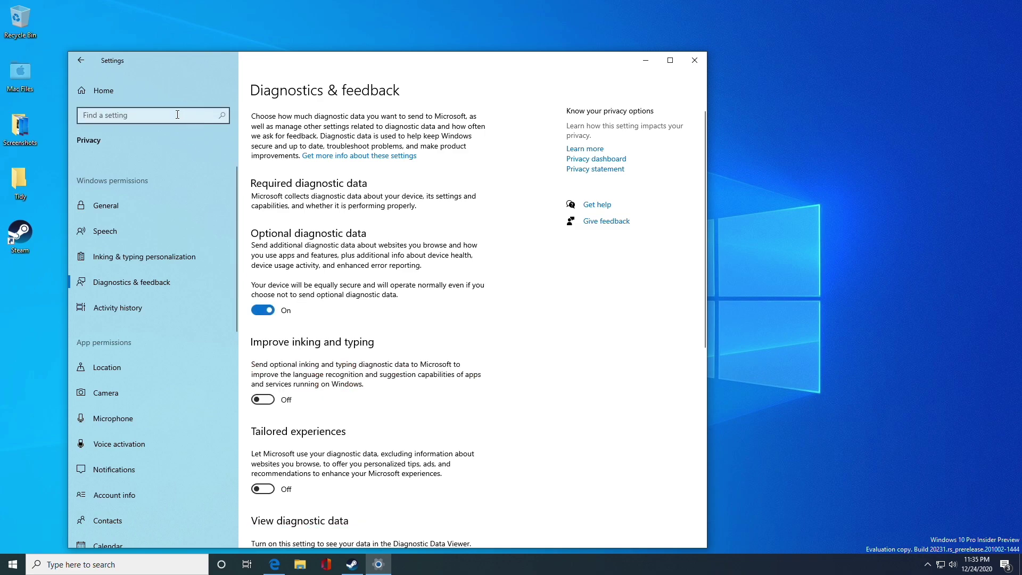
pyautogui.click(78, 62)
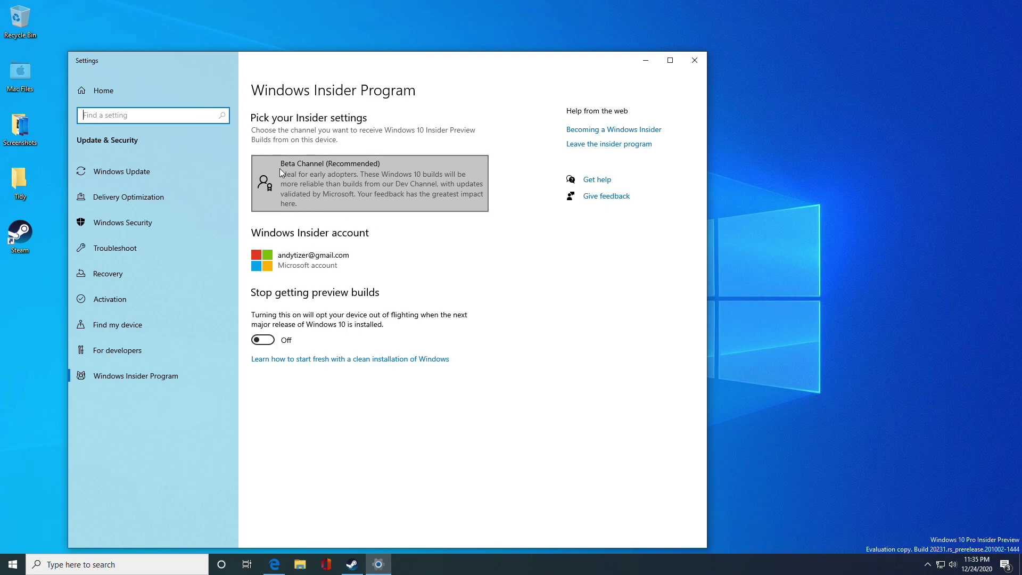
# Change the Insider channel choice from Beta Channel to Dev Channel.
pyautogui.click(330, 178)
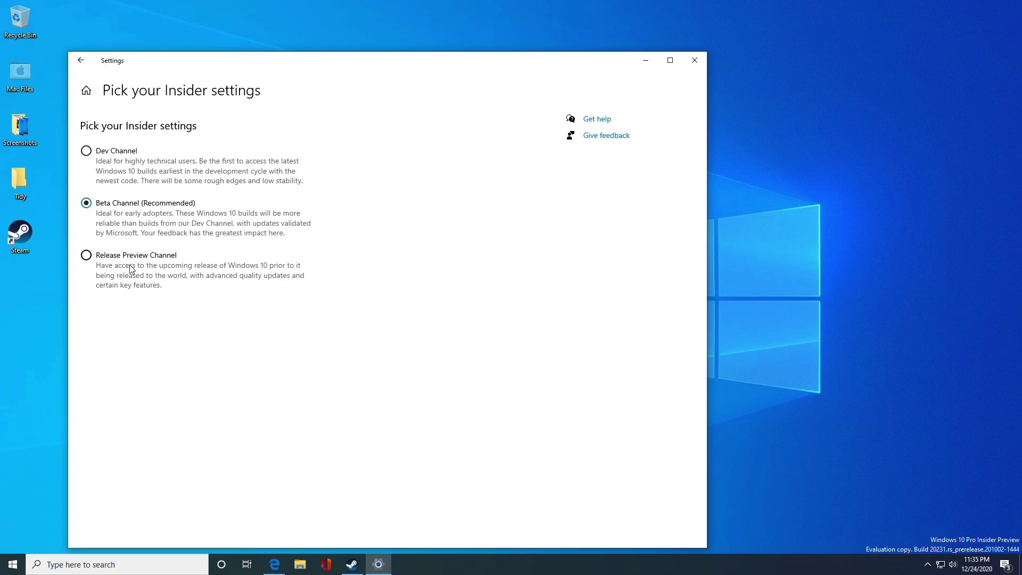
pyautogui.click(90, 154)
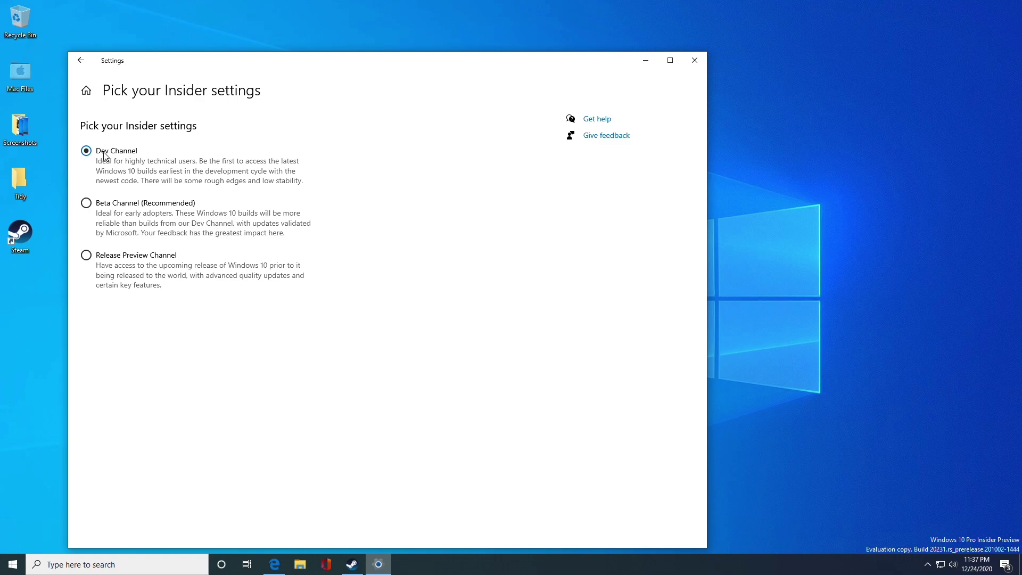
pyautogui.click(84, 65)
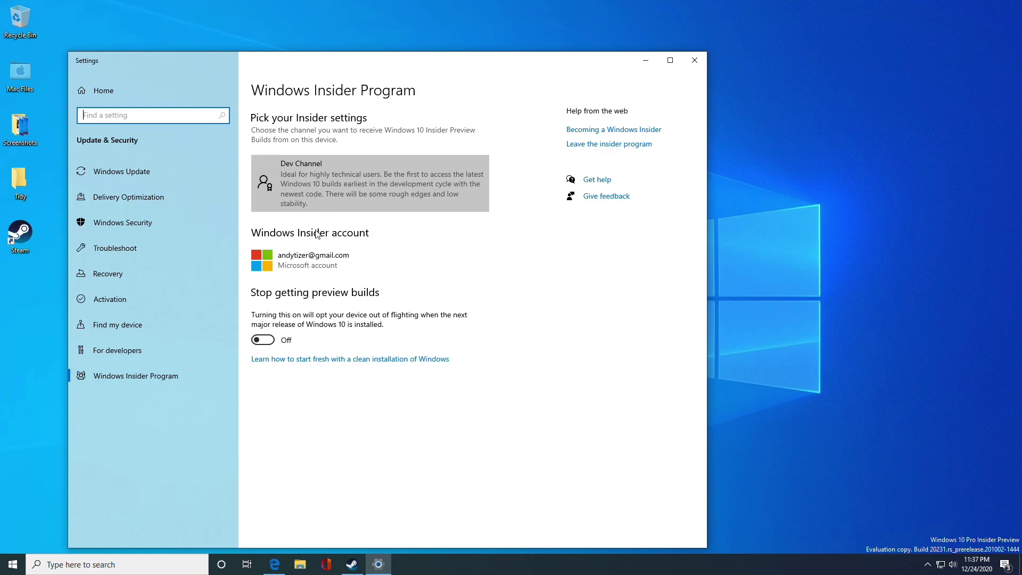
# Check Windows Update and download the 21277.1000 Insider Preview build.
pyautogui.click(158, 170)
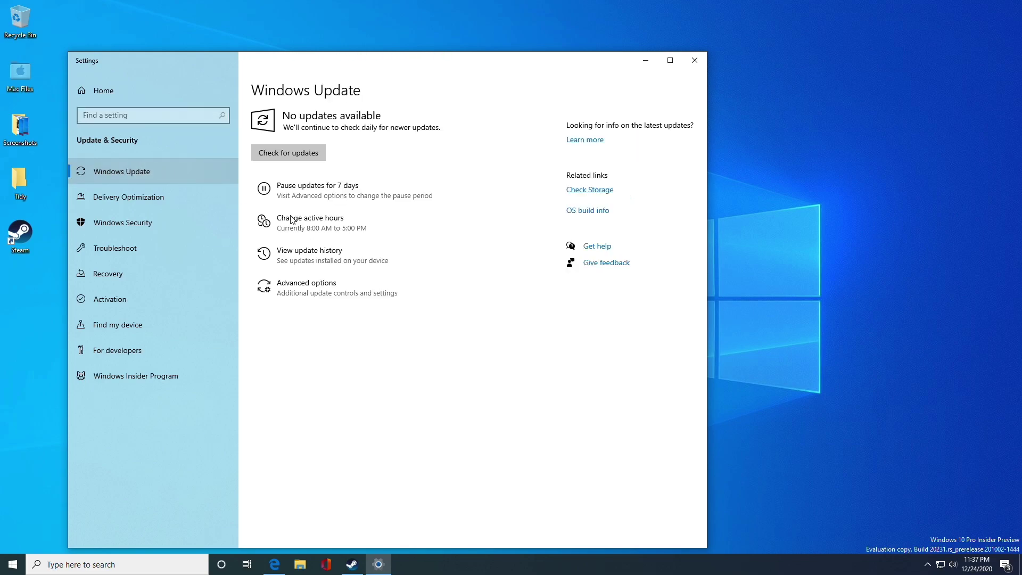
pyautogui.click(297, 154)
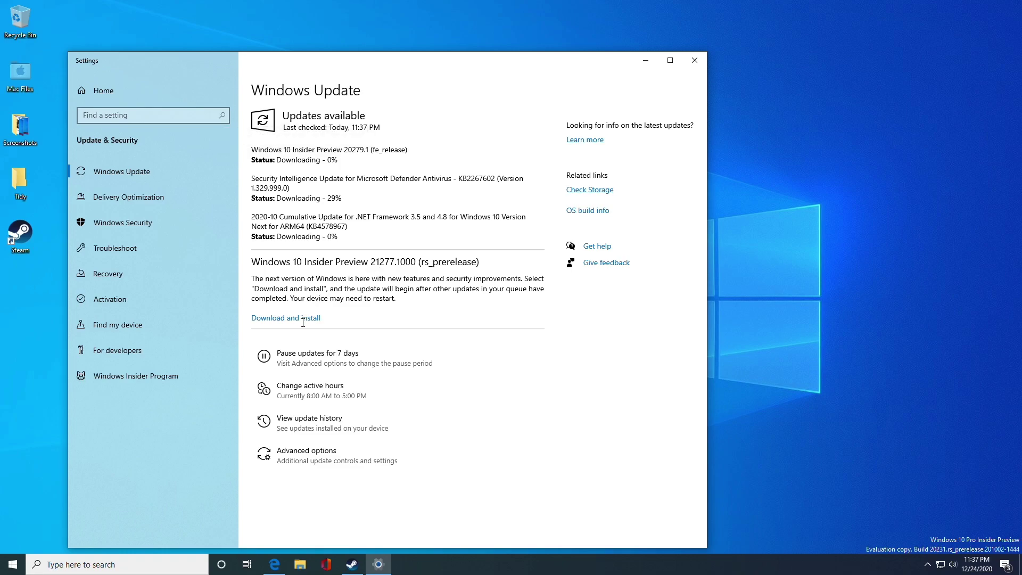
pyautogui.click(286, 319)
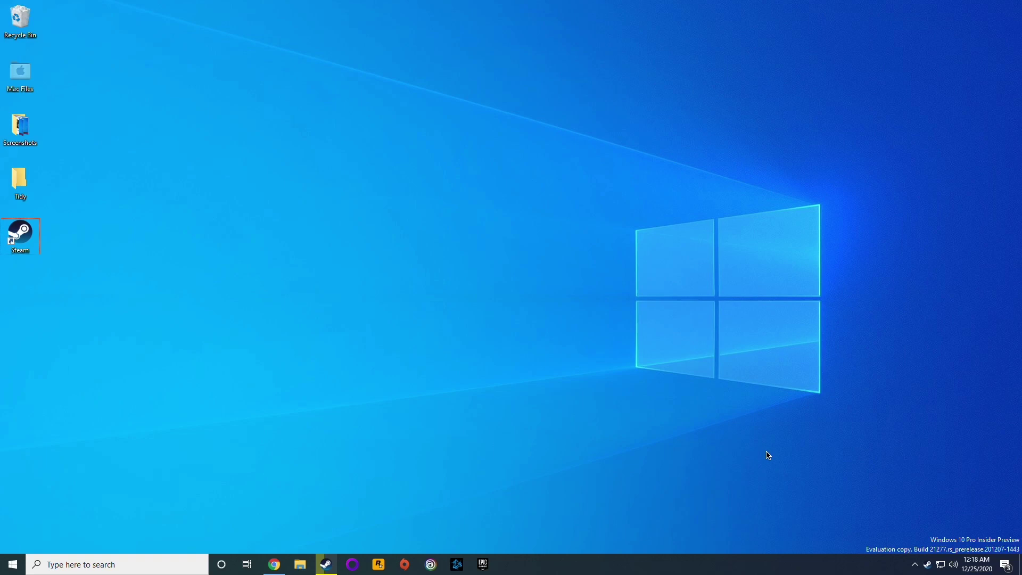
# Start installing Grand Theft Auto V from the 'gta'-filtered Steam library.
pyautogui.moveTo(768, 455); pyautogui.dragTo(1010, 515)
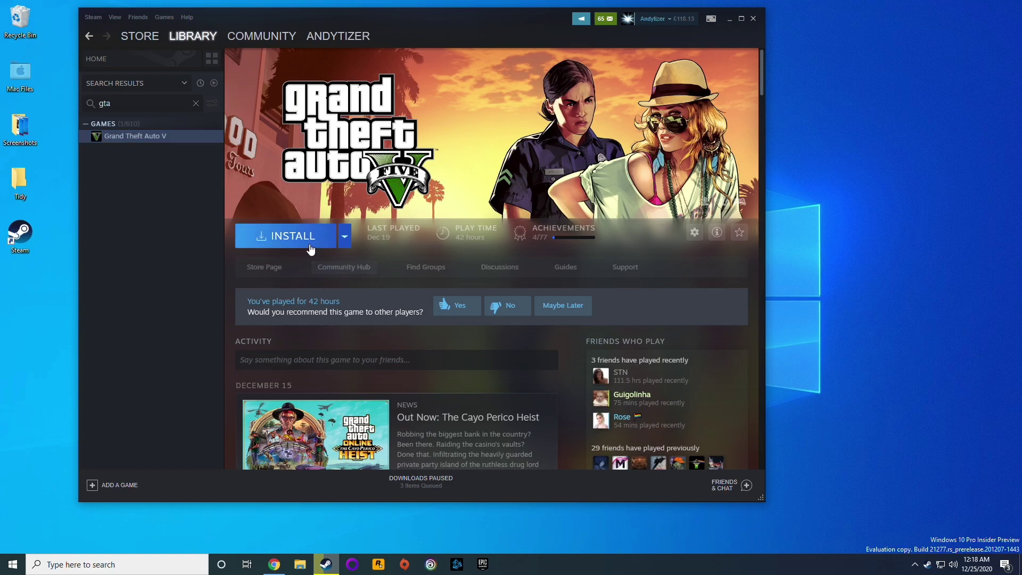
pyautogui.click(290, 238)
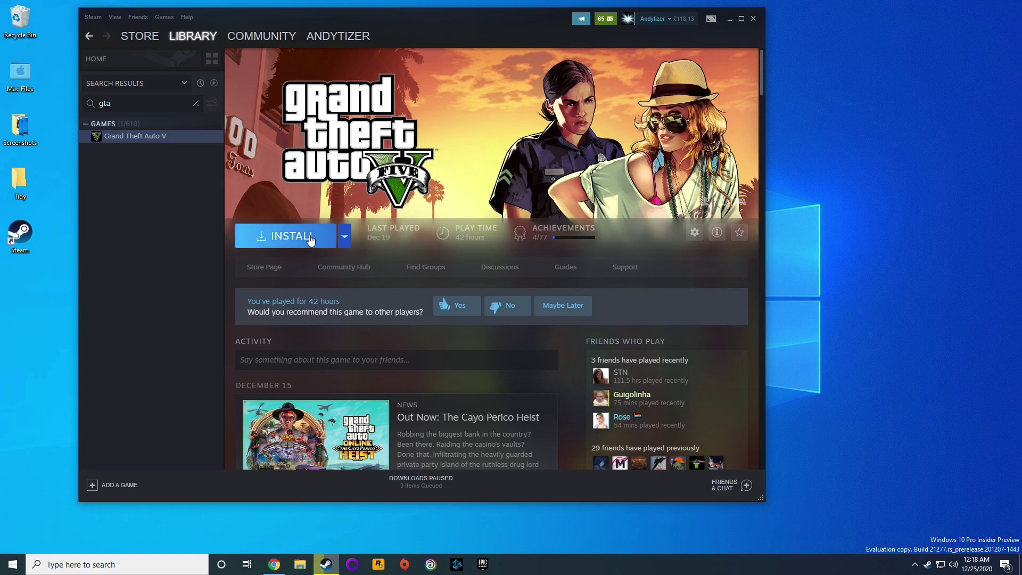
pyautogui.click(315, 240)
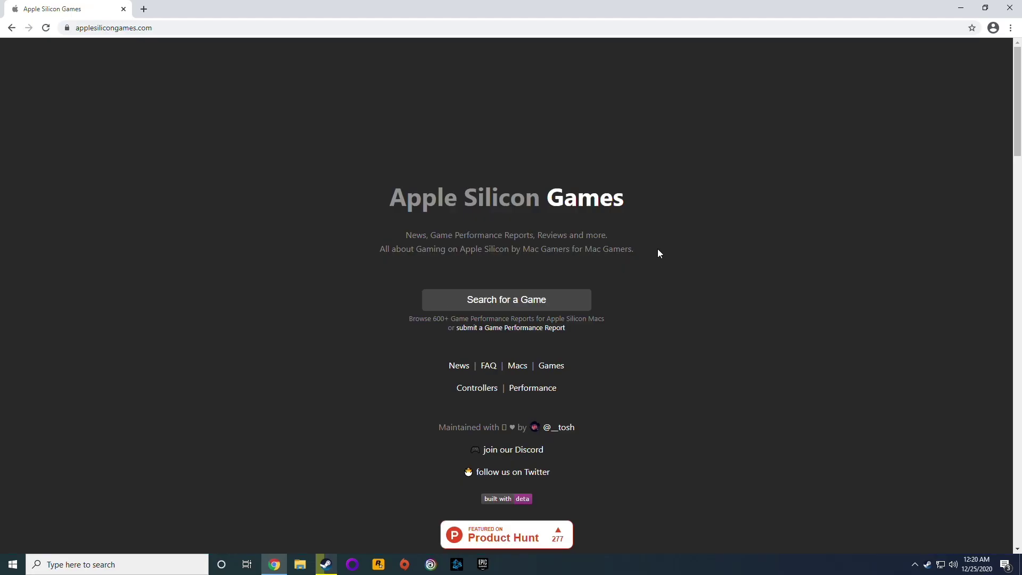
# Open the Games list on applesilicongames.com and scroll through its compatibility table.
pyautogui.scroll(-2, 657, 248)
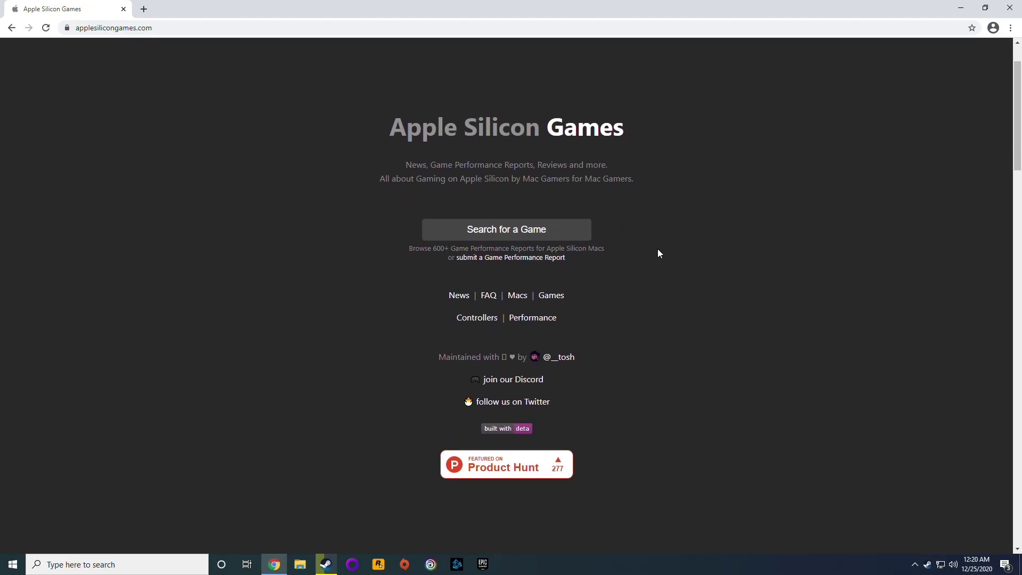
pyautogui.scroll(-1, 675, 191)
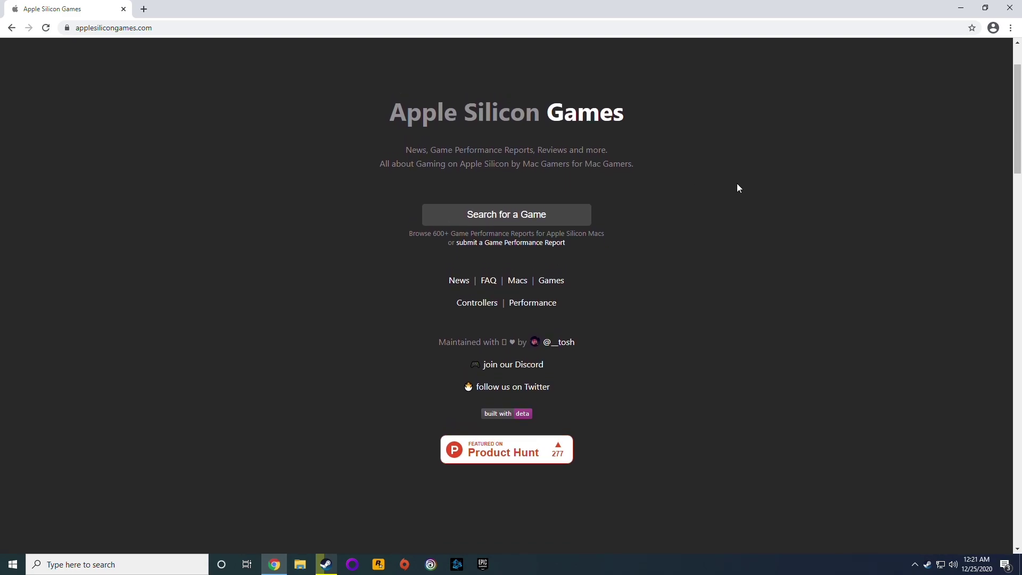
pyautogui.scroll(-1, 737, 188)
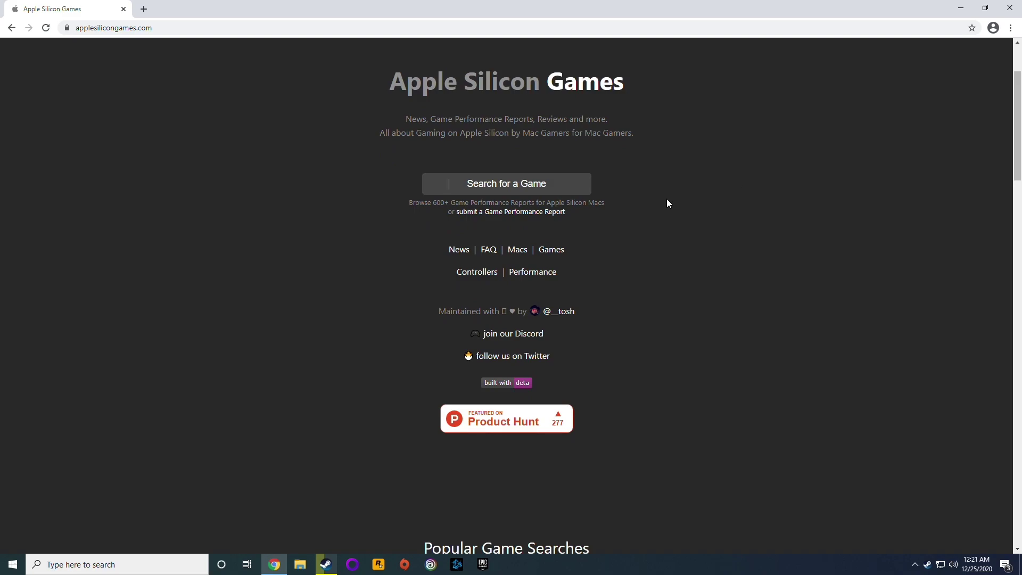
pyautogui.click(549, 251)
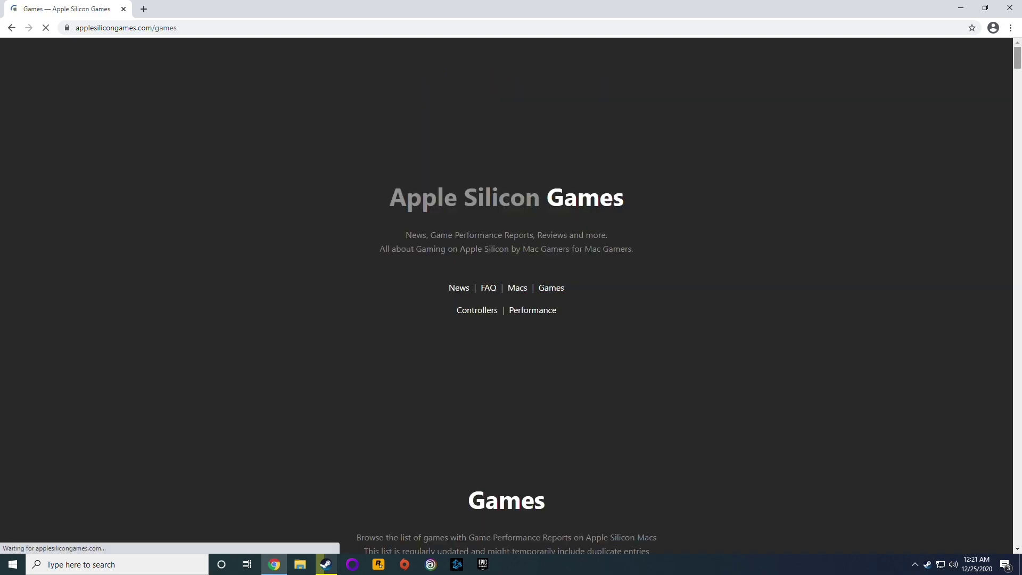
pyautogui.scroll(-18, 741, 213)
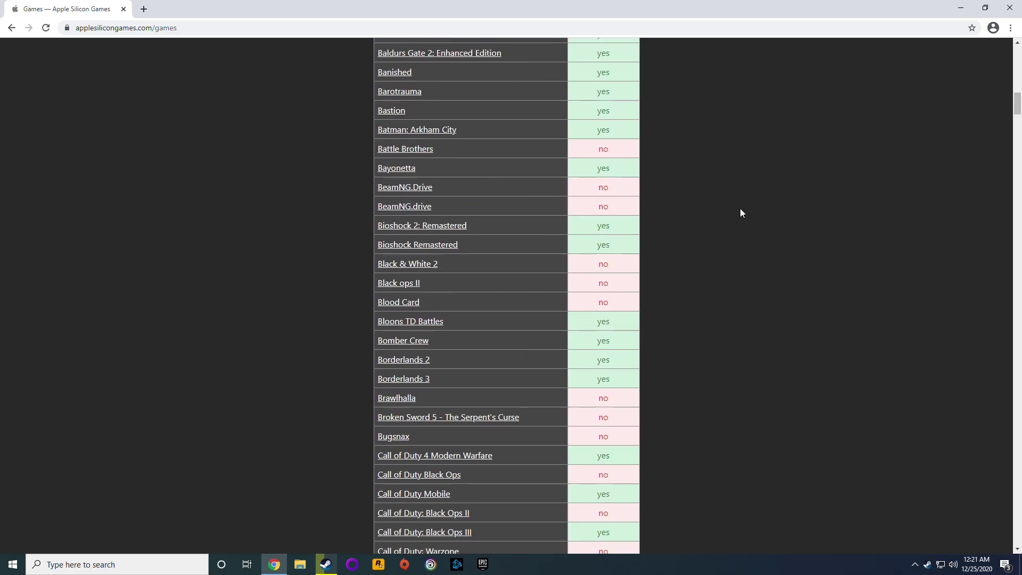
pyautogui.scroll(-4, 526, 270)
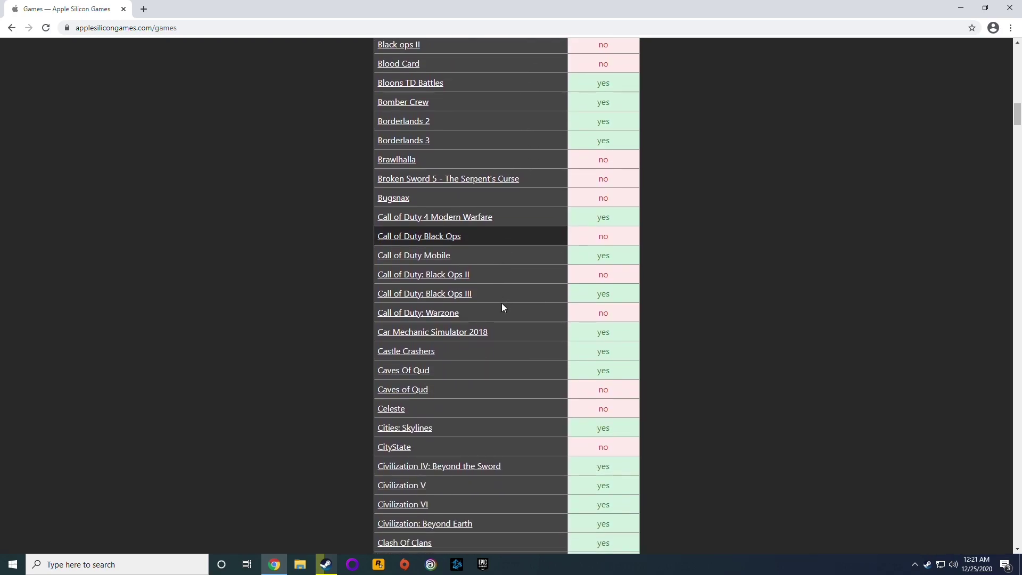
pyautogui.scroll(-2, 501, 302)
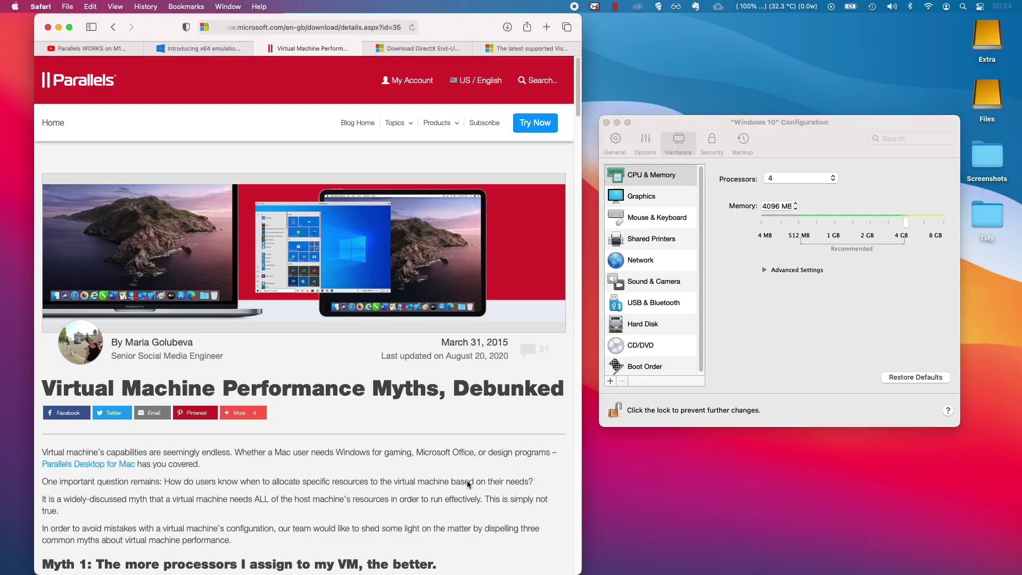
pyautogui.scroll(-4, 467, 480)
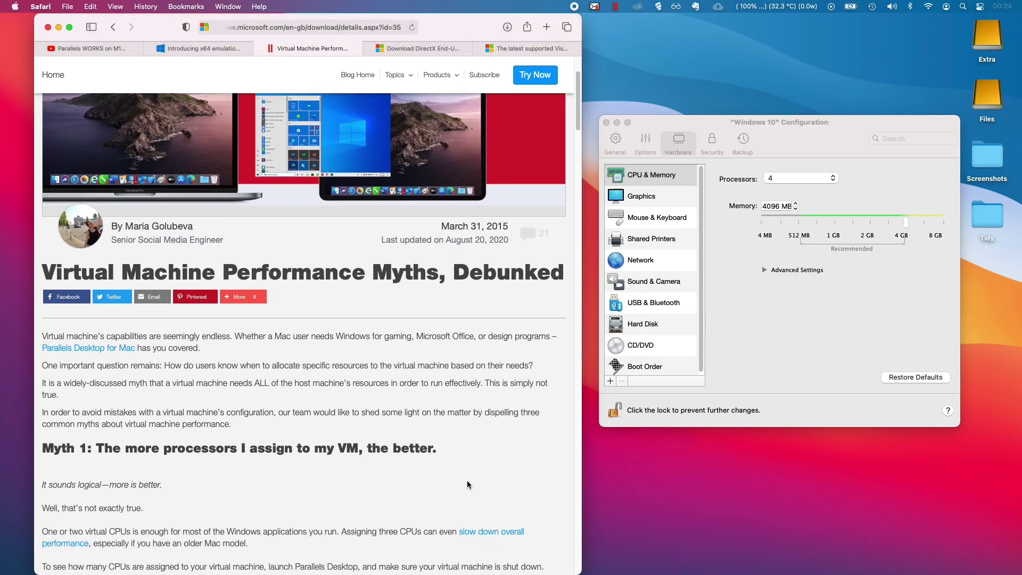
pyautogui.scroll(-10, 467, 484)
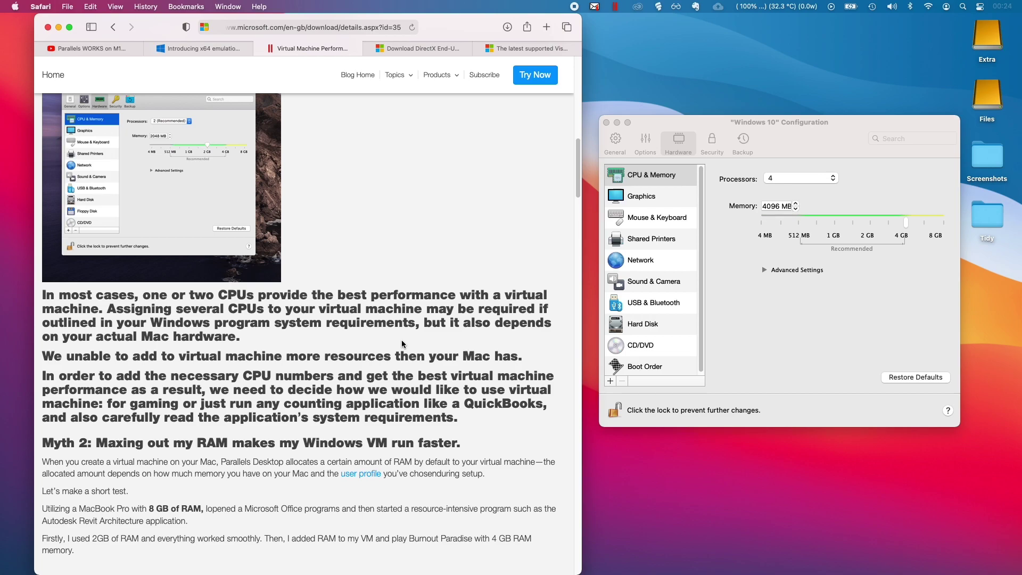
pyautogui.click(796, 307)
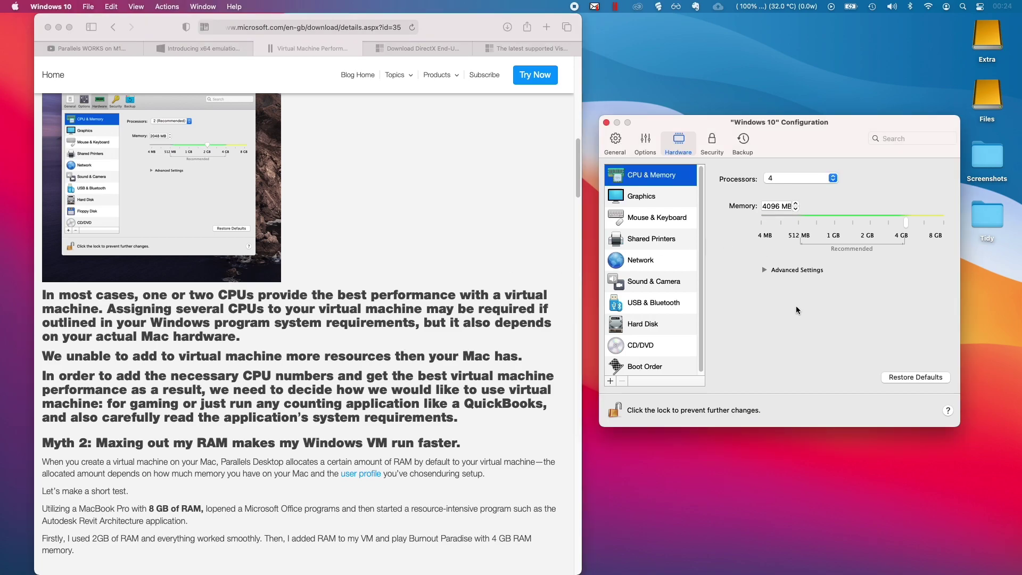
pyautogui.click(832, 178)
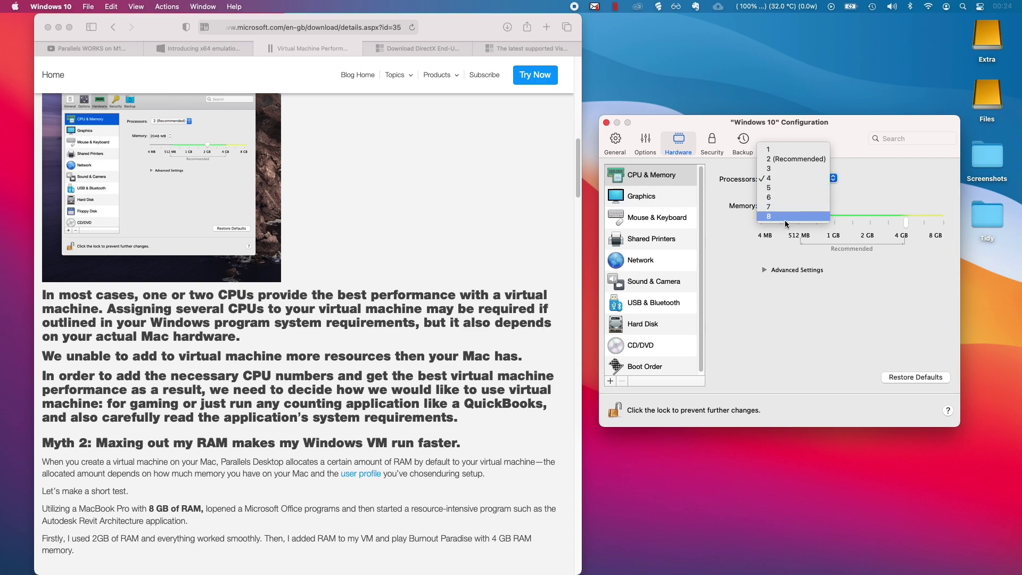
pyautogui.click(826, 178)
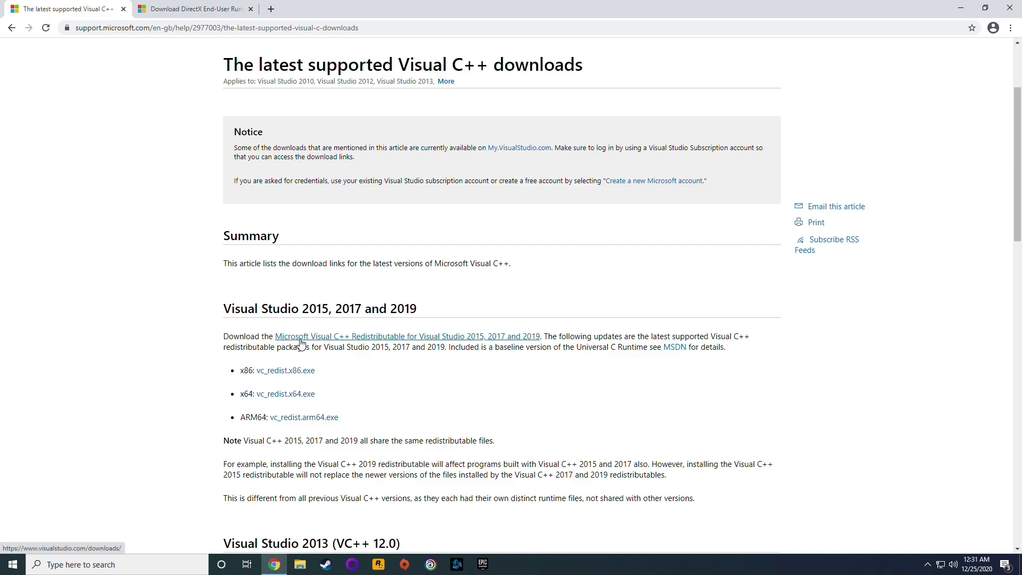
# Highlight the x64 vc_redist line, then review the included libraries on the DirectX download tab.
pyautogui.moveTo(317, 394); pyautogui.dragTo(236, 401)
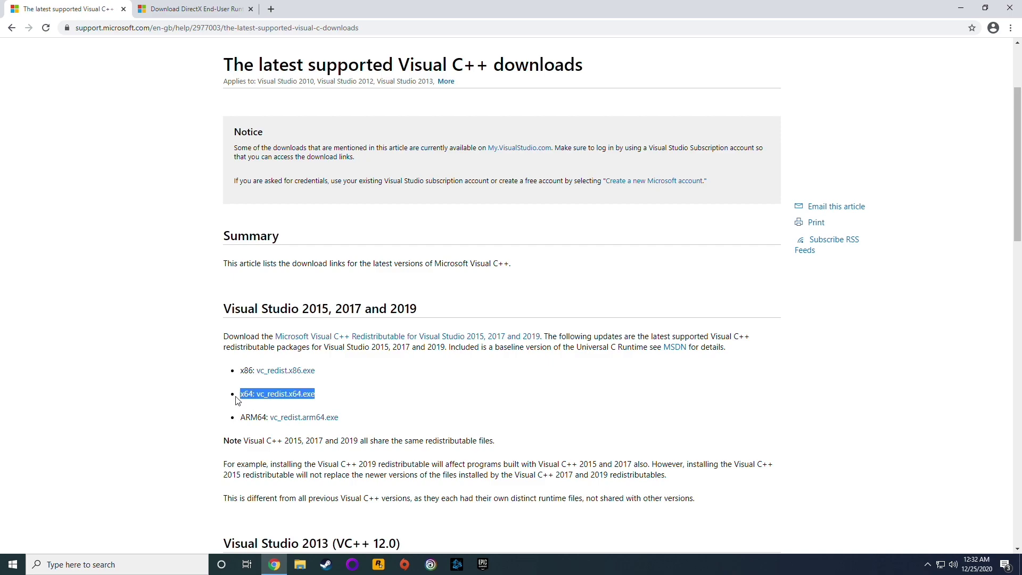
pyautogui.click(336, 398)
pyautogui.hotkey('ctrl', 'Tab')
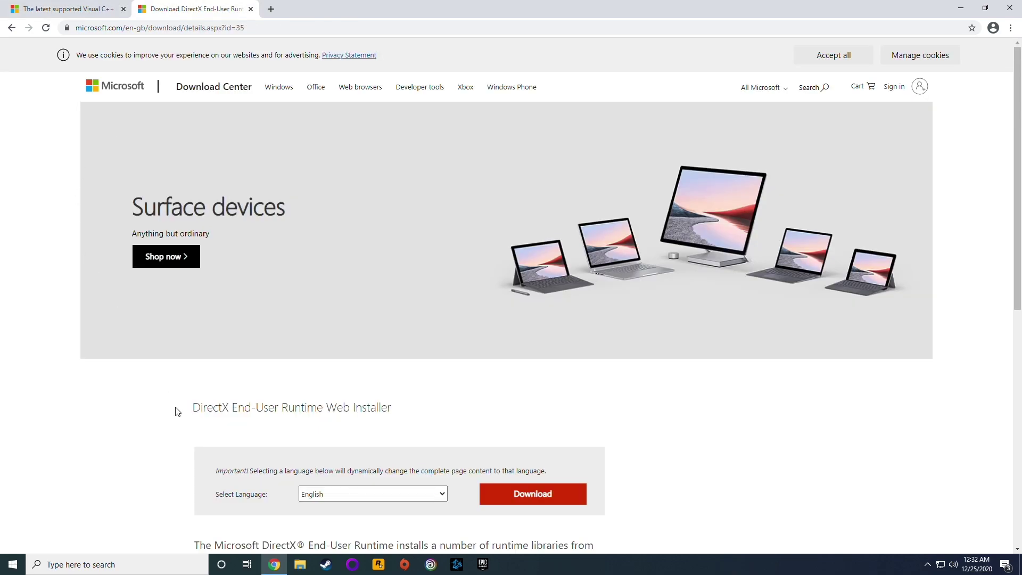
pyautogui.scroll(-2, 176, 411)
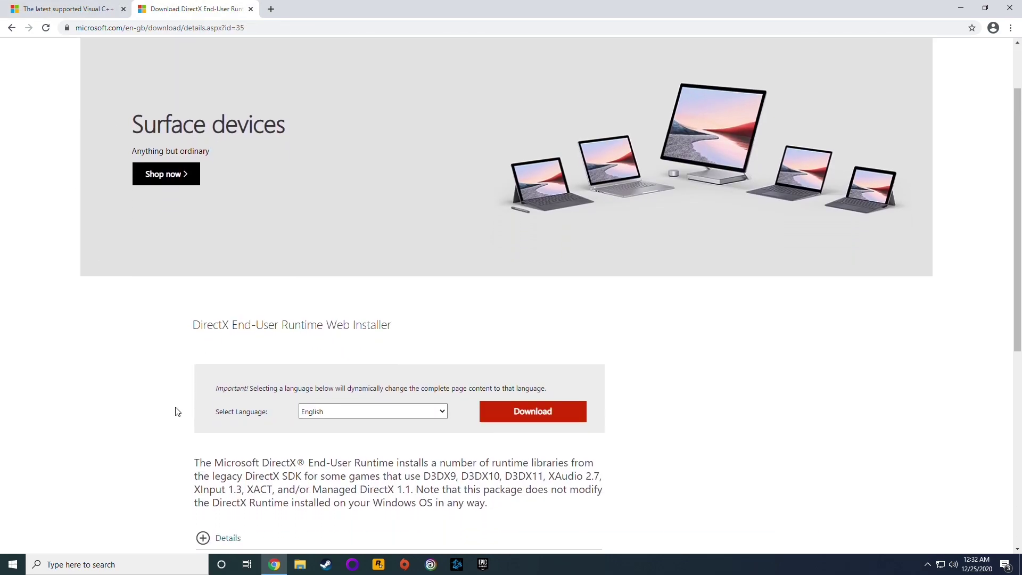
pyautogui.scroll(-1, 178, 412)
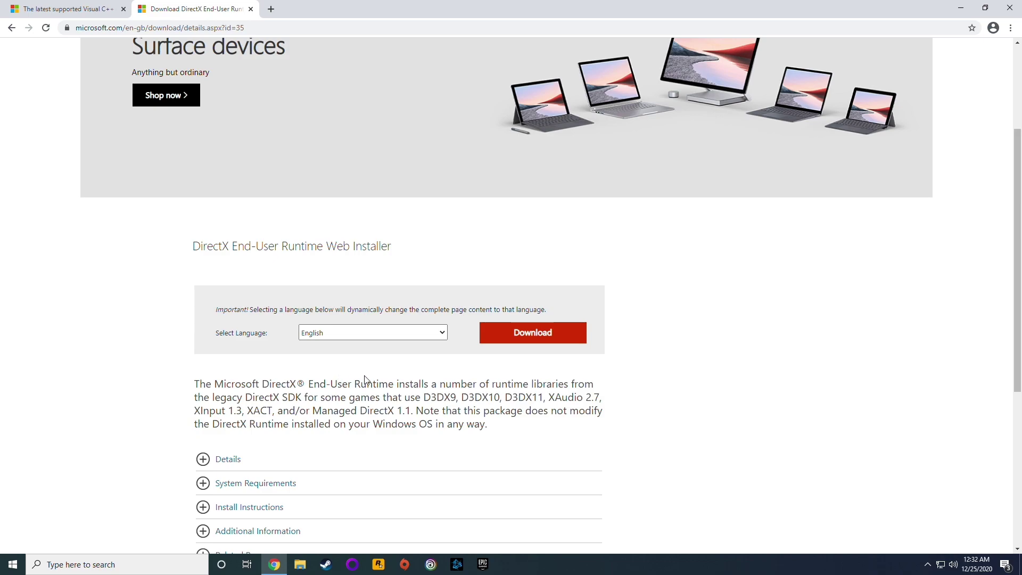
pyautogui.moveTo(424, 397); pyautogui.dragTo(354, 405)
pyautogui.click(355, 404)
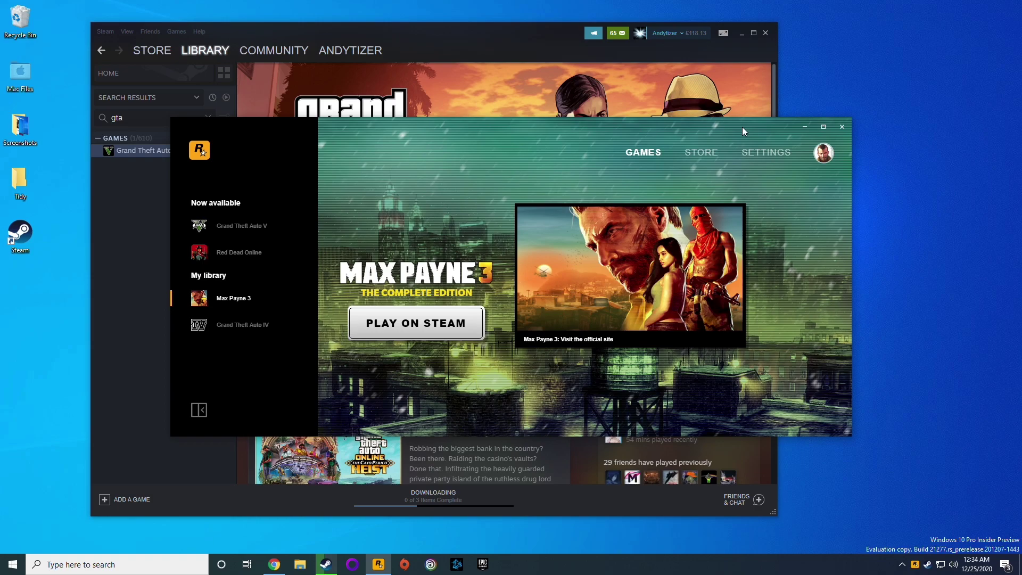
# Move the Rockstar launcher aside and cycle through Steam and Rockstar to the Social Club page.
pyautogui.moveTo(738, 127); pyautogui.dragTo(768, 131)
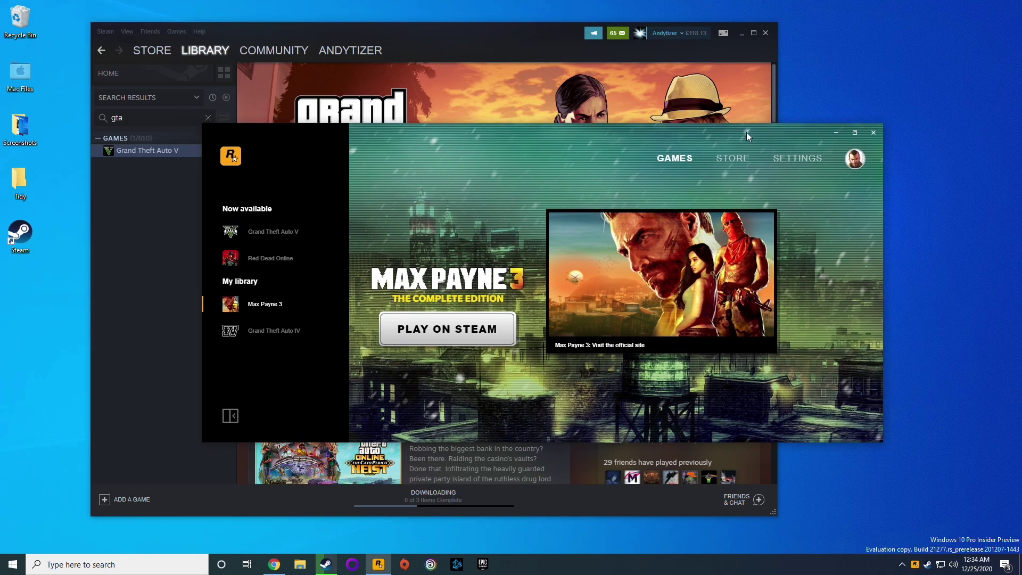
pyautogui.click(520, 68)
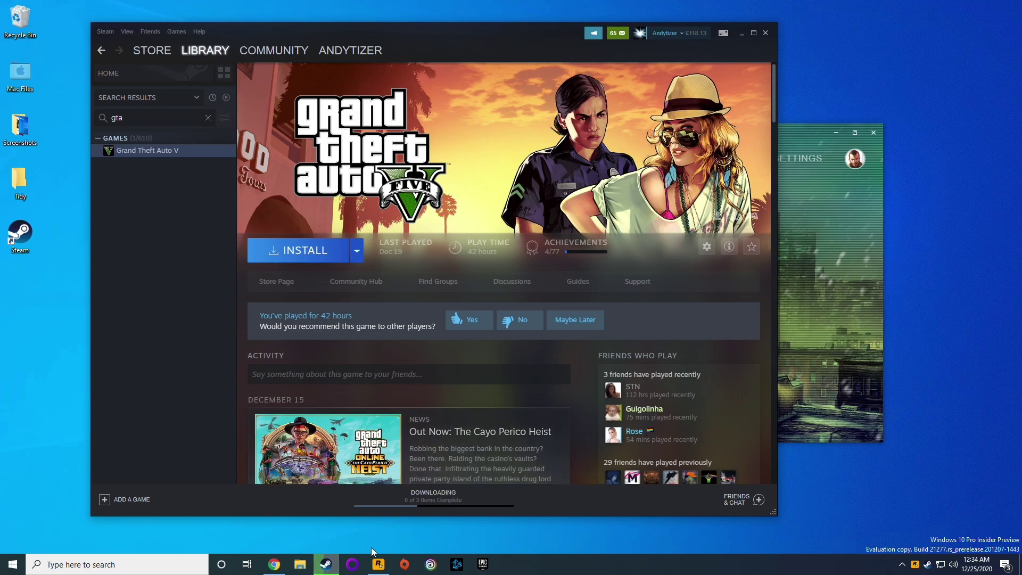
pyautogui.click(378, 564)
pyautogui.click(274, 565)
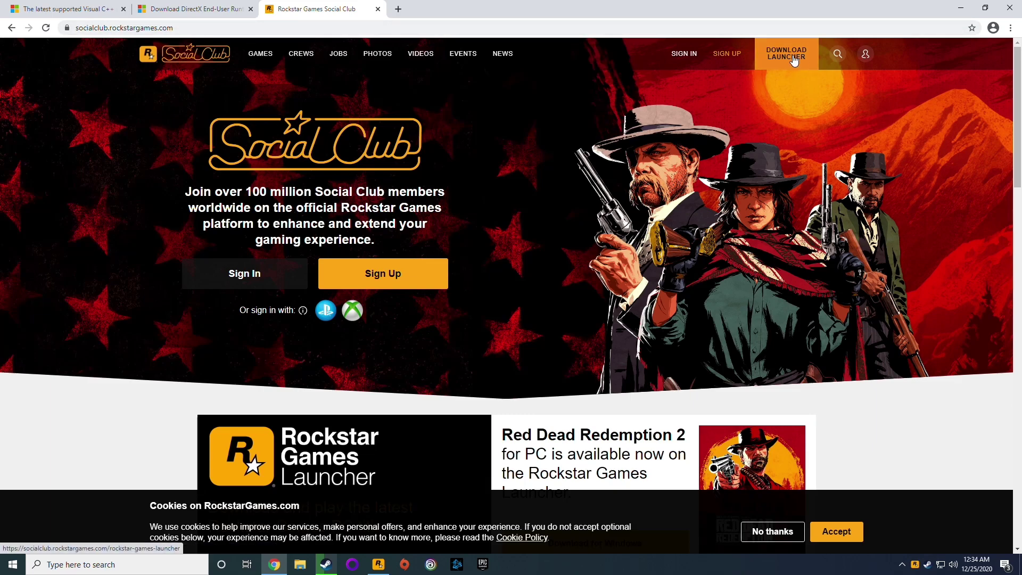
# Minimize the Social Club browser window and bring Steam's GTA V page forward.
pyautogui.click(961, 8)
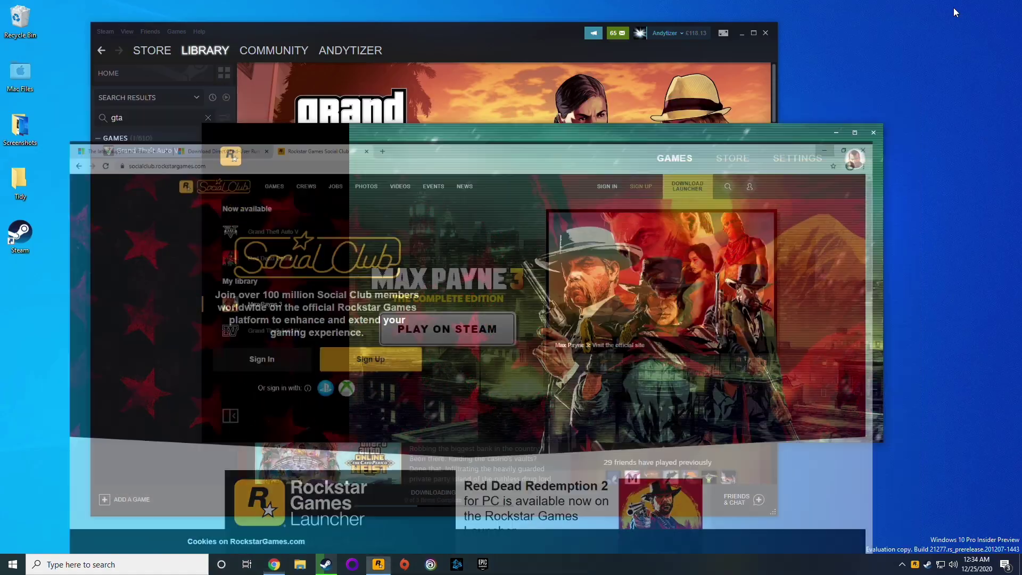
pyautogui.click(541, 43)
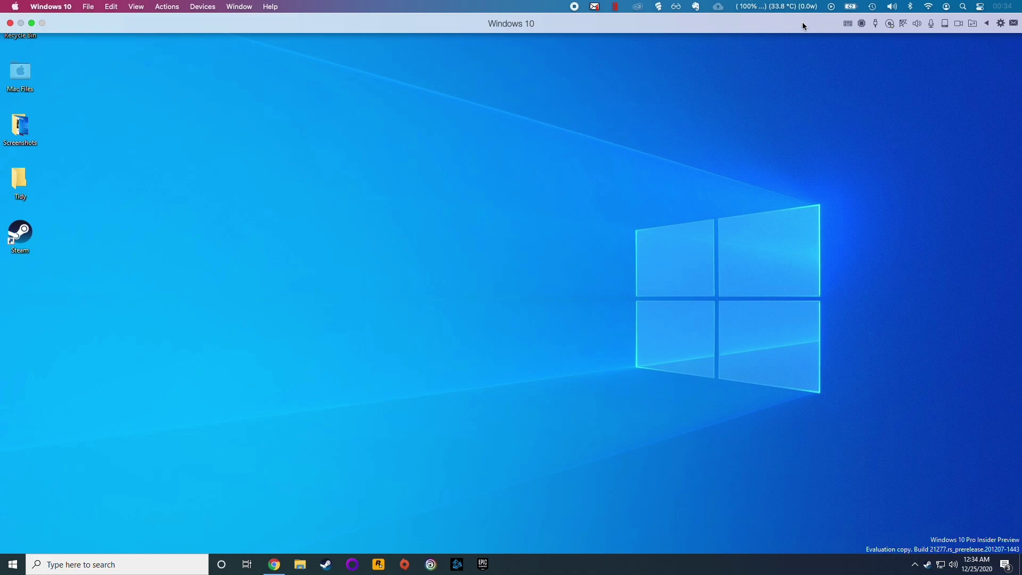
# Share Bluetooth devices with Windows and confirm the Xbox Wireless Controller appears in Windows' Bluetooth list.
pyautogui.click(1001, 24)
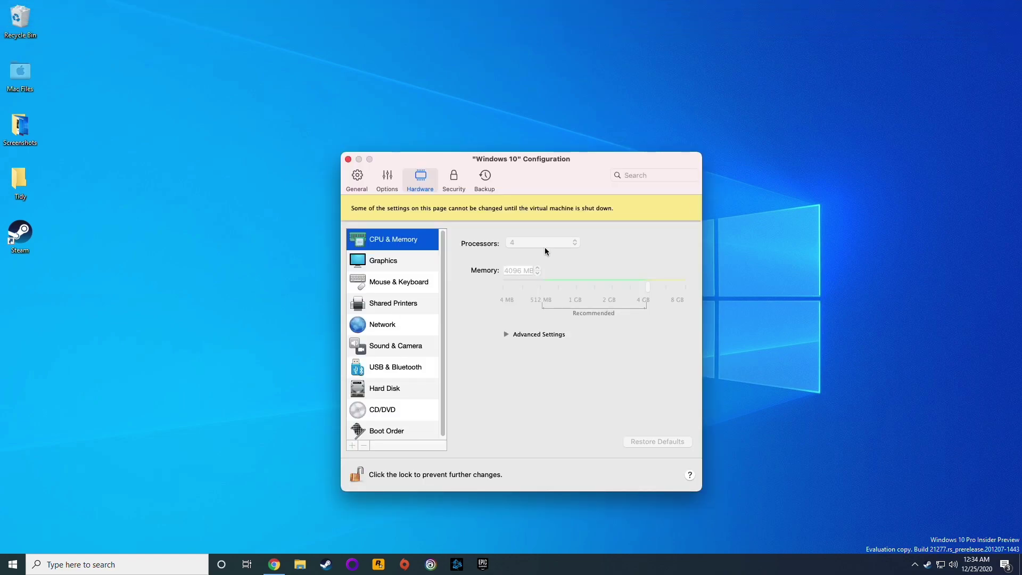
pyautogui.click(400, 367)
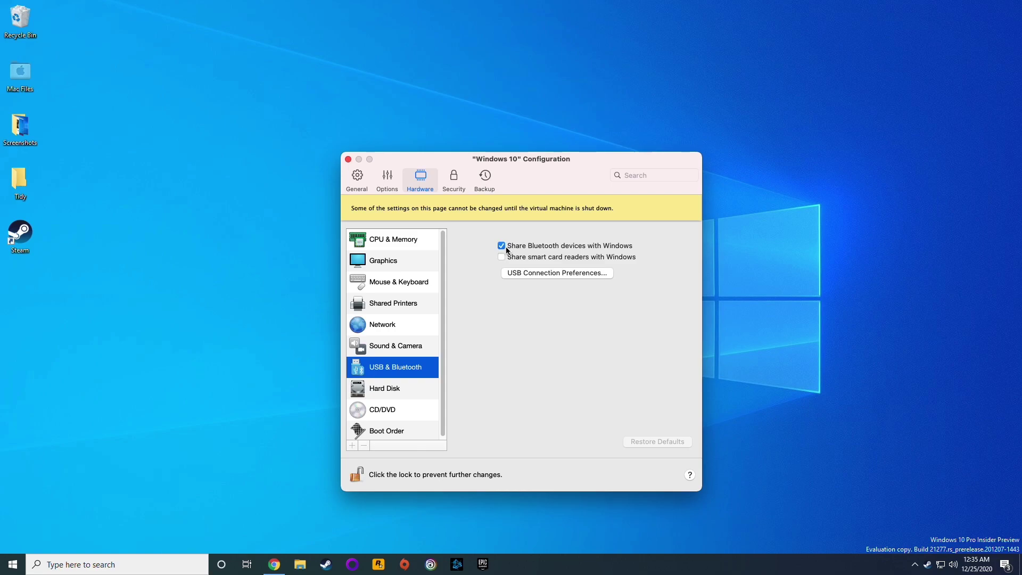
pyautogui.moveTo(454, 165); pyautogui.dragTo(705, 98)
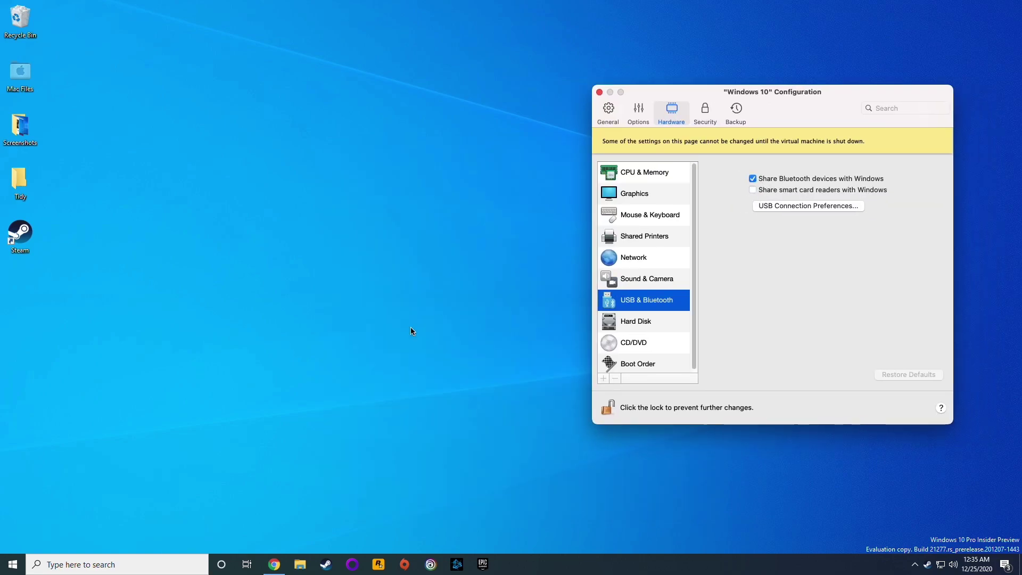
pyautogui.moveTo(515, 11); pyautogui.dragTo(261, 46)
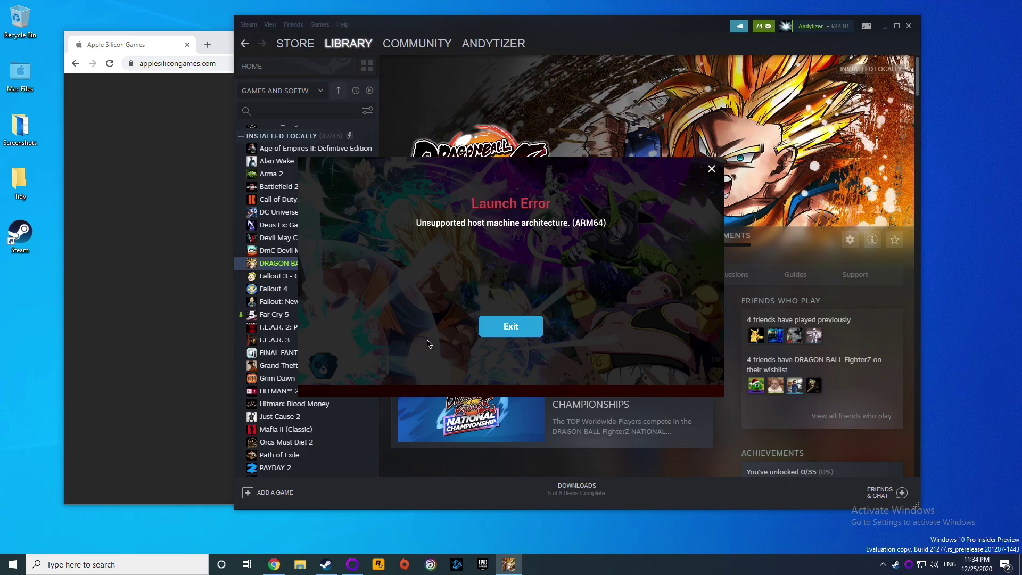
# Dismiss the DRAGON BALL FighterZ 'Unsupported host machine architecture (ARM64)' launch error.
pyautogui.click(530, 329)
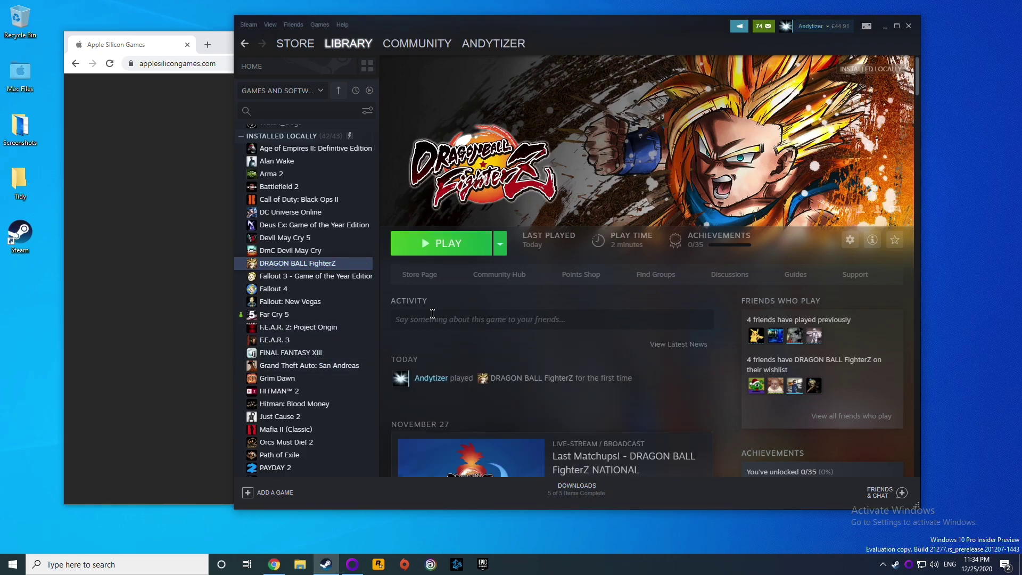
# Bring the Apple Silicon Games site forward in Chrome and open its Games list.
pyautogui.click(201, 288)
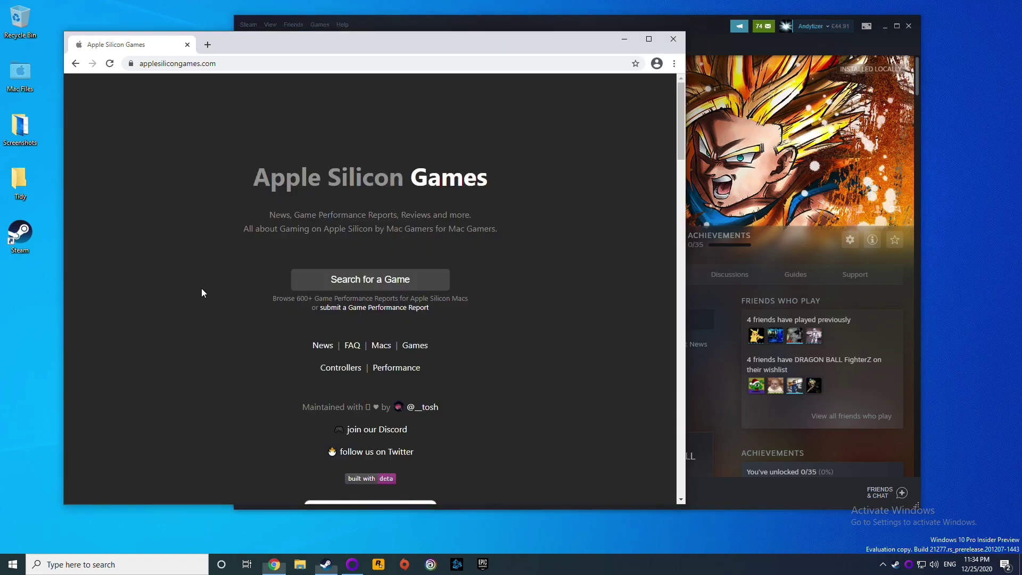
pyautogui.scroll(-4, 465, 257)
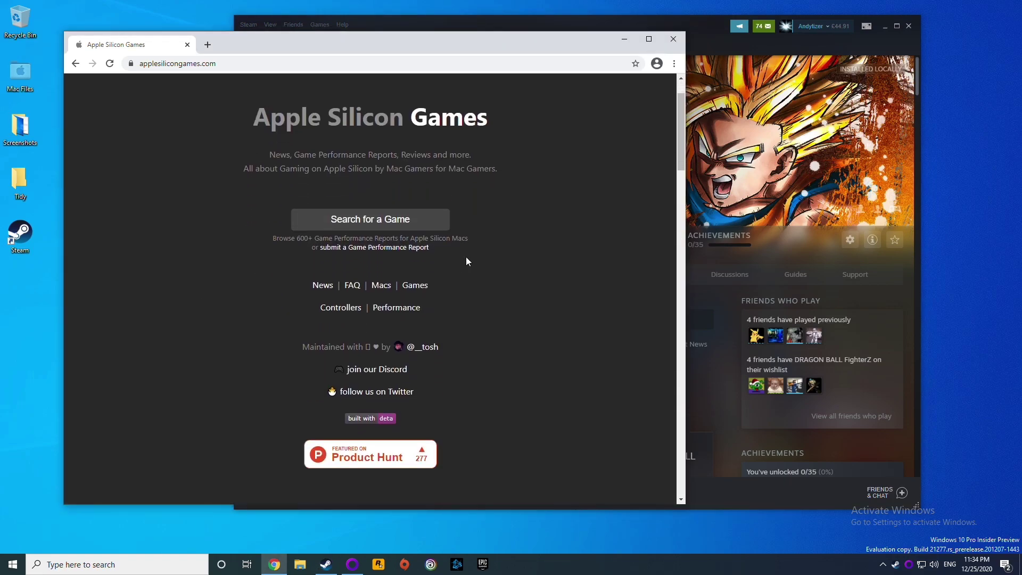
pyautogui.click(416, 113)
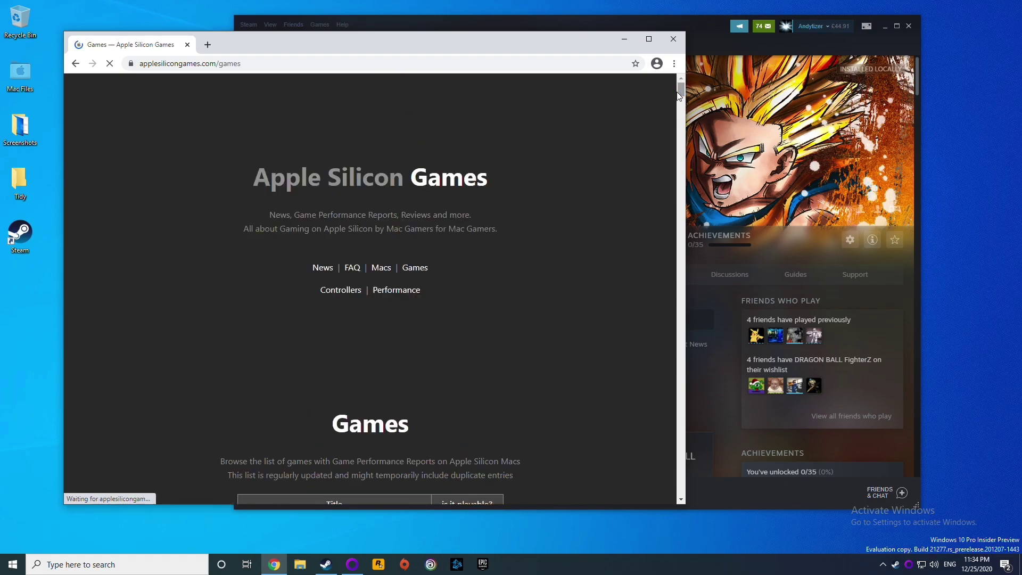
# Scroll through the games table to review which titles are playable on Apple Silicon.
pyautogui.scroll(-8, 676, 109)
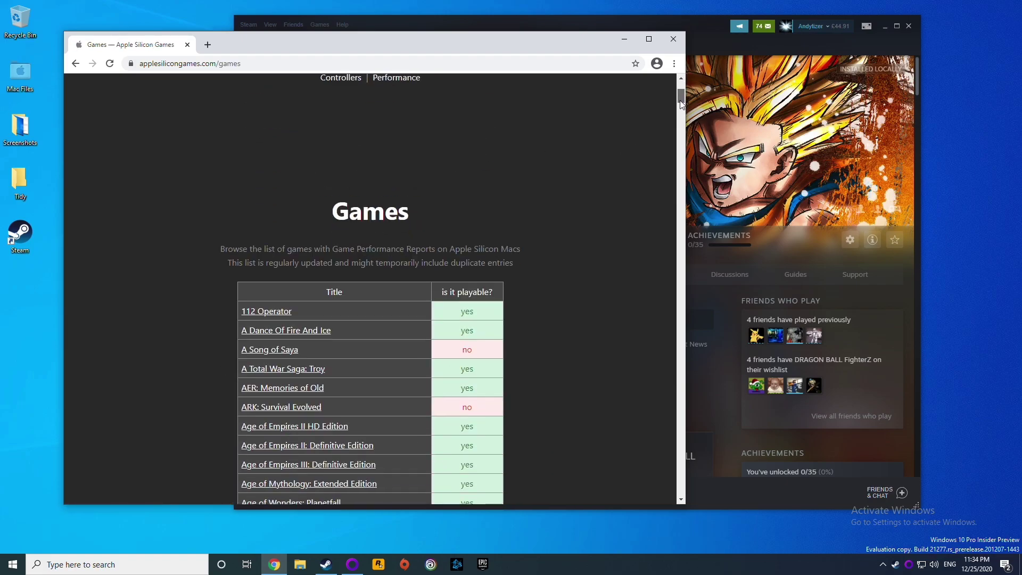
pyautogui.scroll(-1, 605, 154)
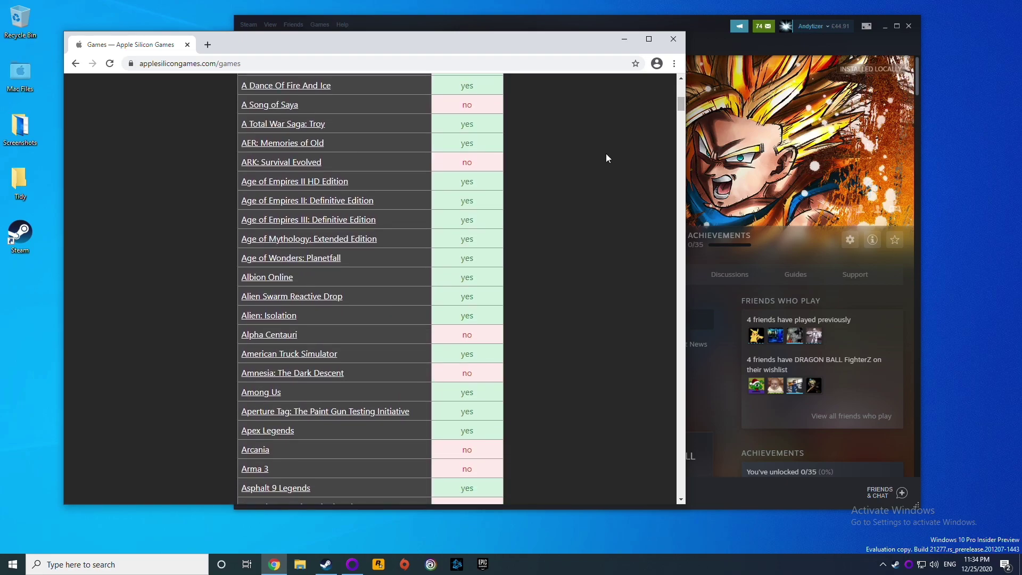
pyautogui.scroll(2, 606, 153)
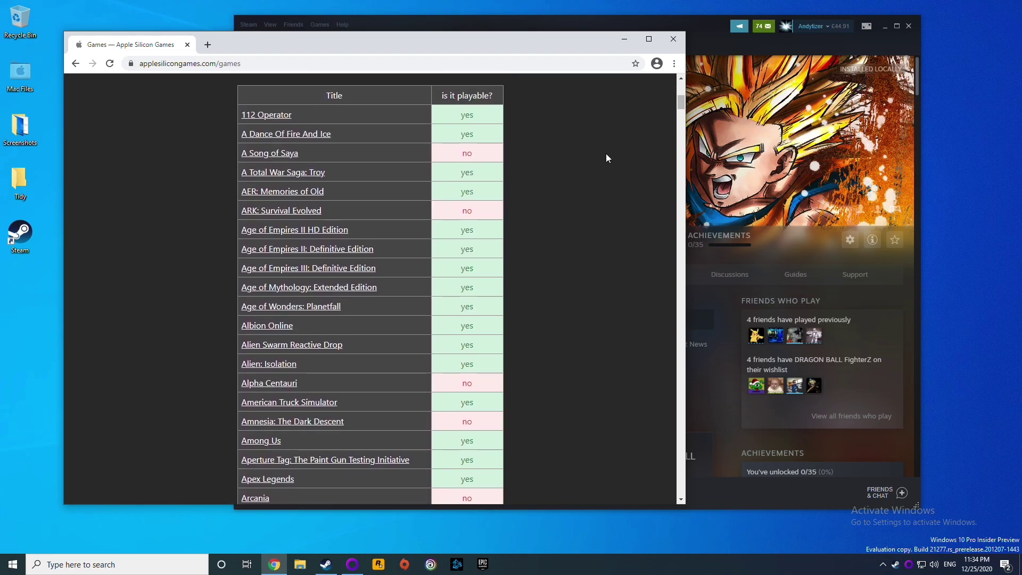
pyautogui.scroll(-2, 607, 154)
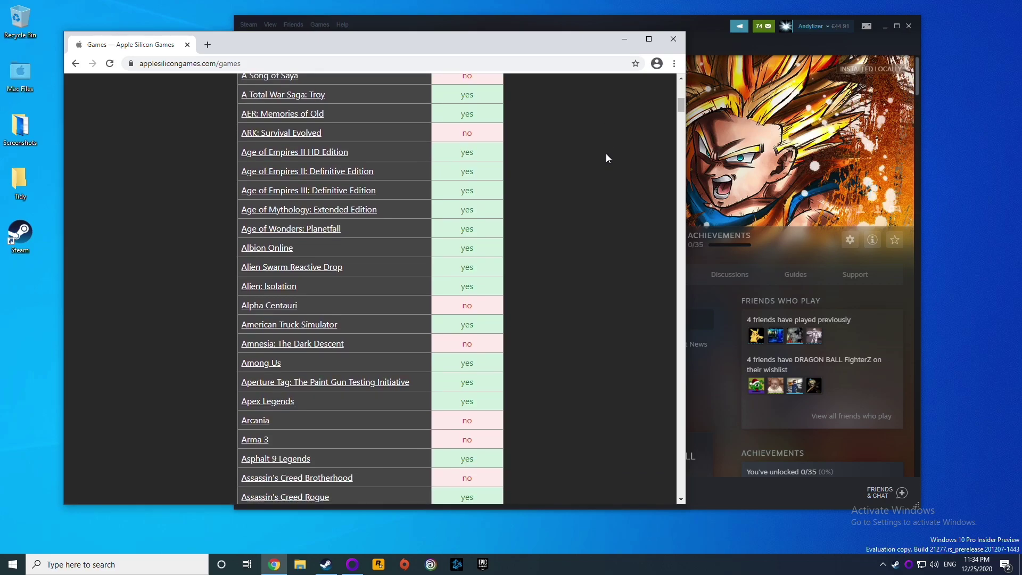
pyautogui.scroll(-3, 606, 158)
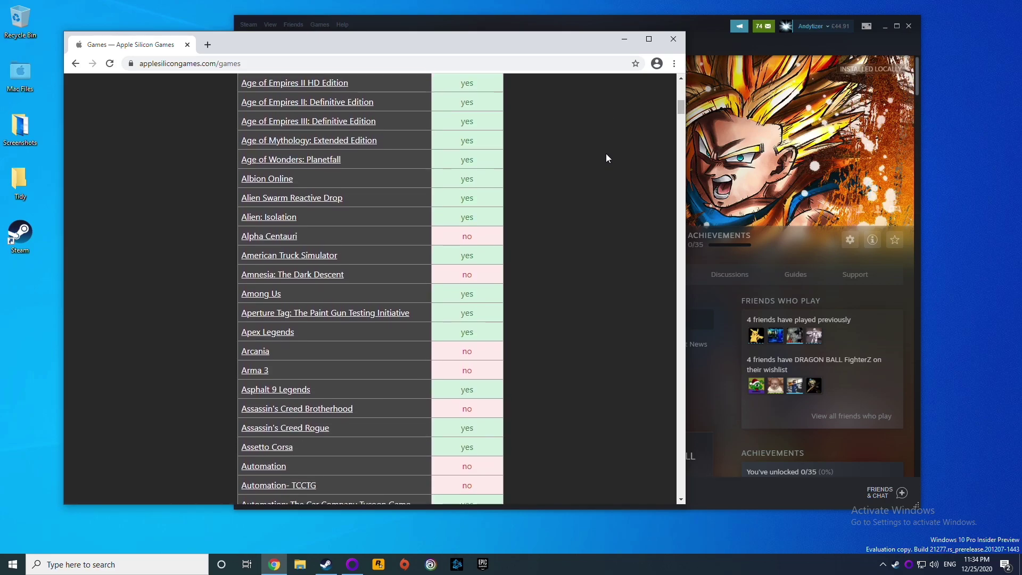
pyautogui.scroll(-1, 606, 158)
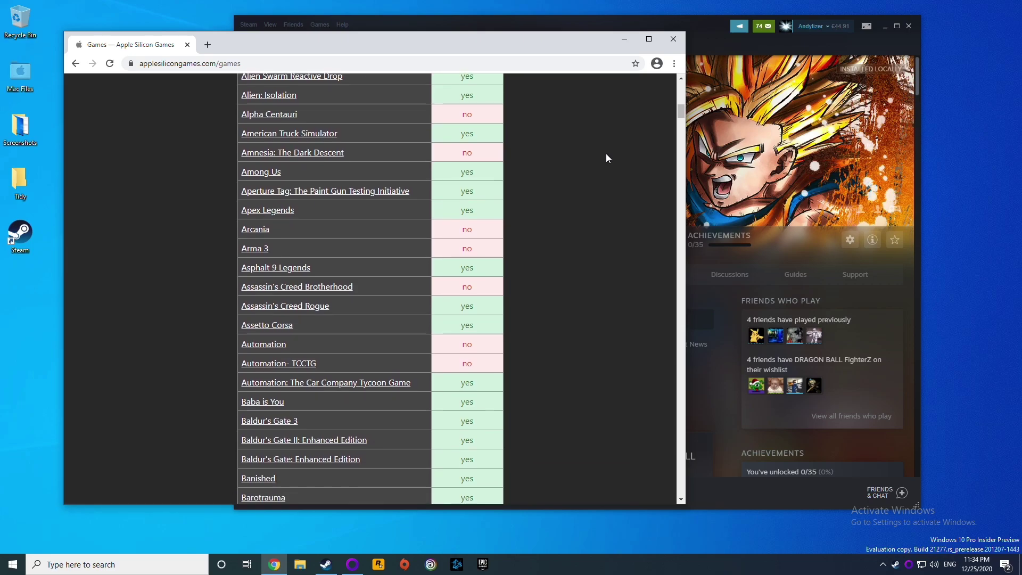
pyautogui.scroll(-3, 607, 158)
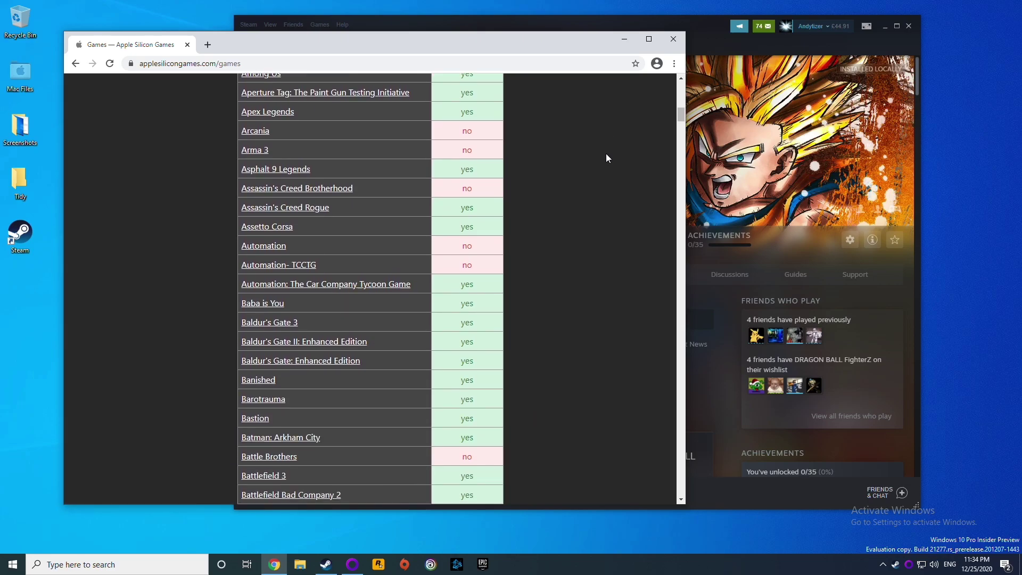
pyautogui.scroll(-15, 606, 158)
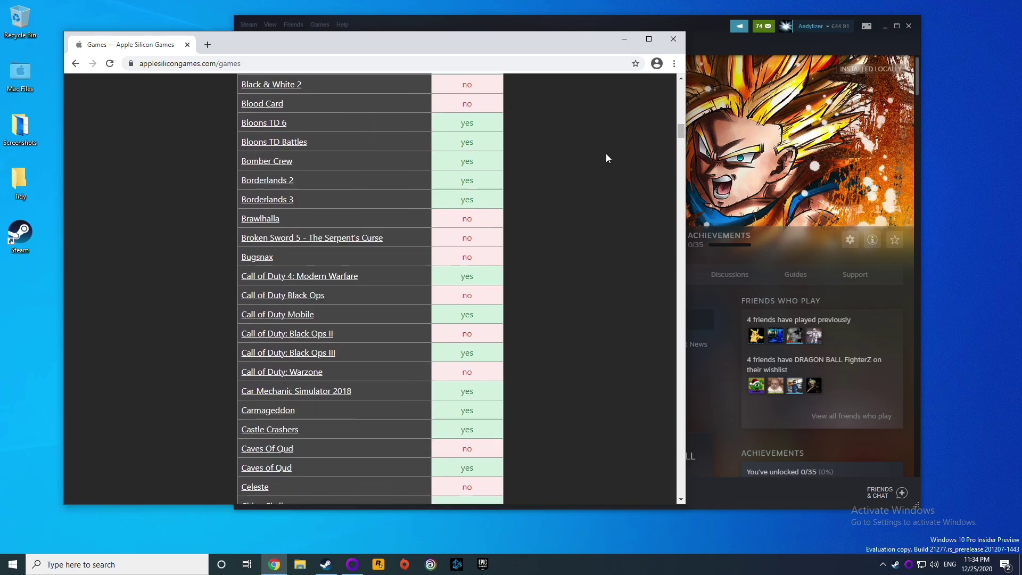
pyautogui.scroll(-20, 606, 158)
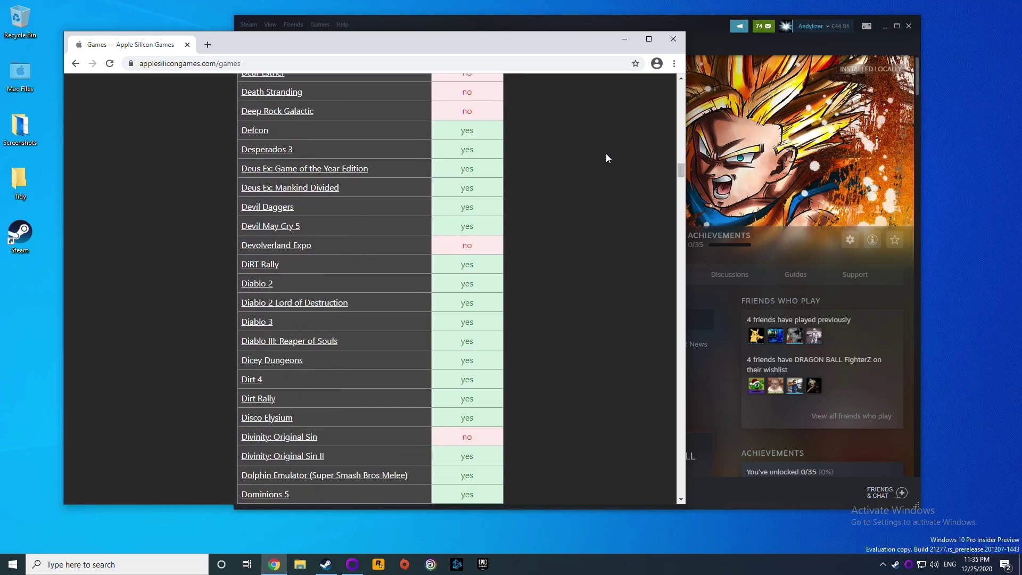
pyautogui.scroll(-20, 606, 158)
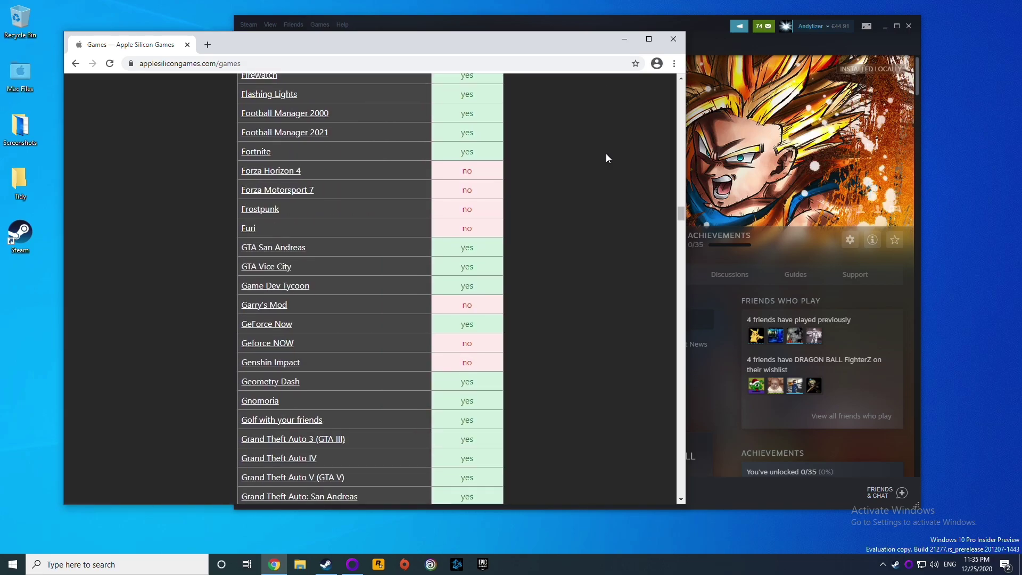
pyautogui.scroll(-12, 605, 159)
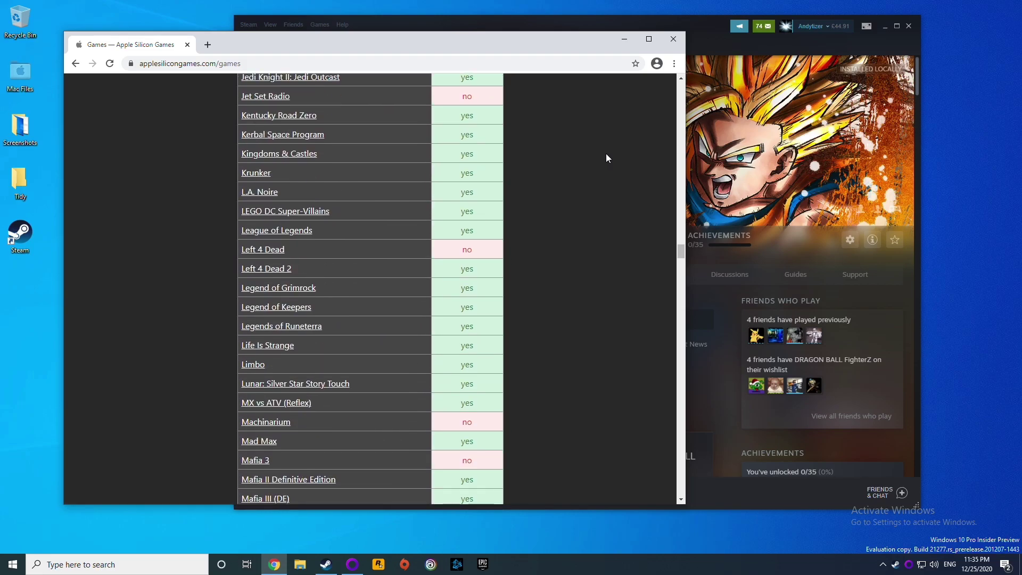
pyautogui.scroll(-10, 605, 158)
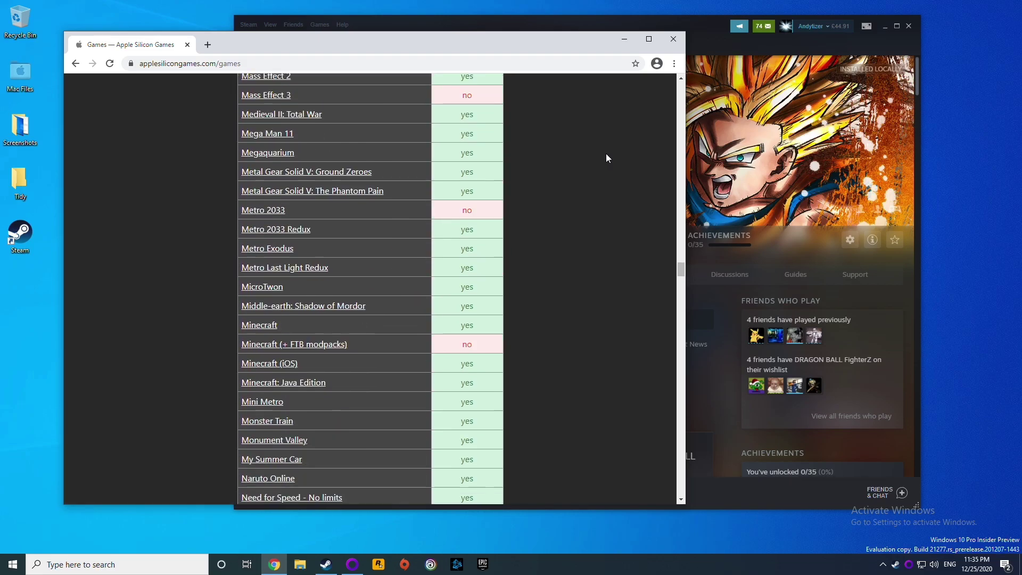
pyautogui.scroll(-18, 605, 158)
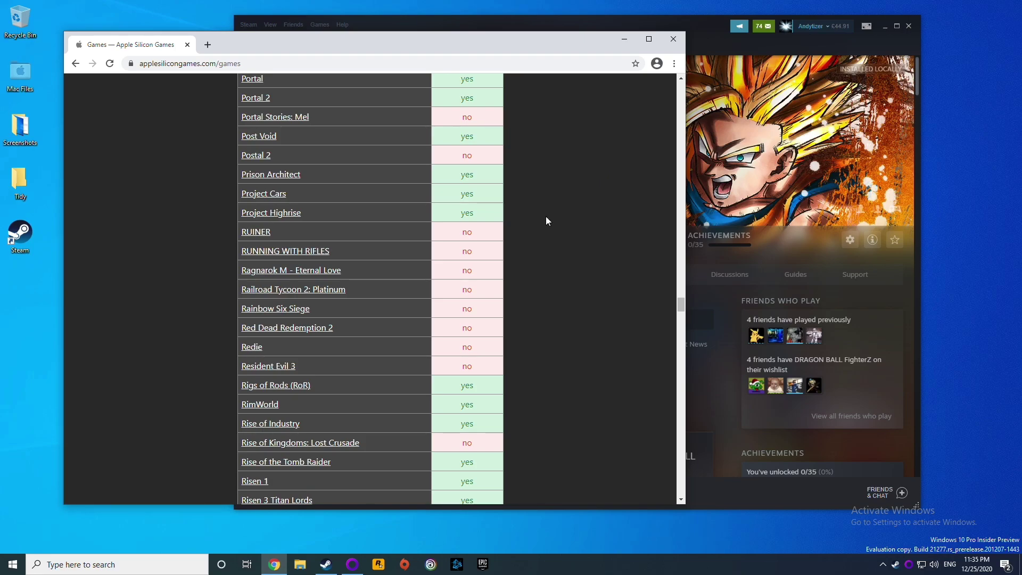
pyautogui.scroll(-1, 541, 228)
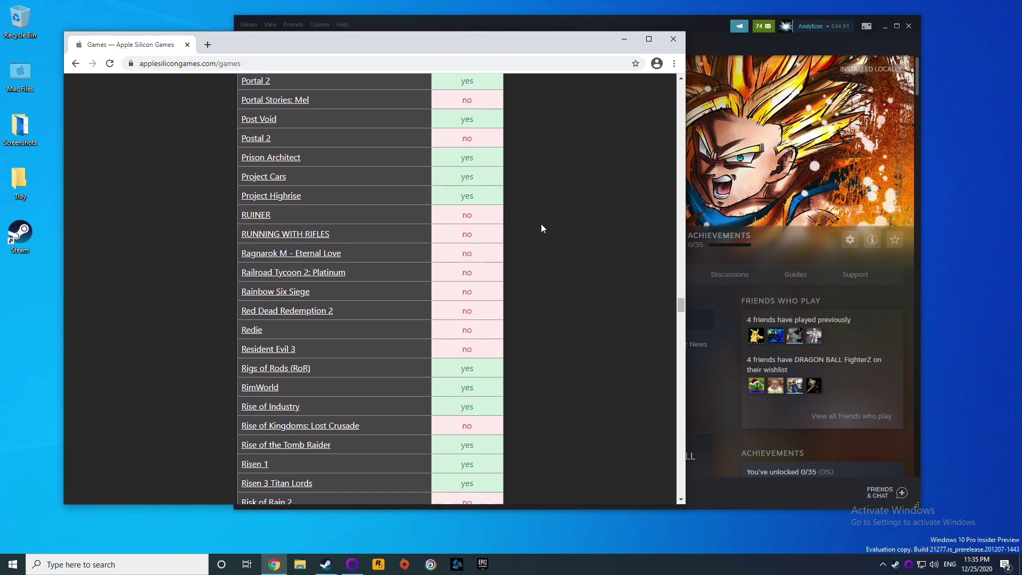
pyautogui.scroll(-2, 542, 227)
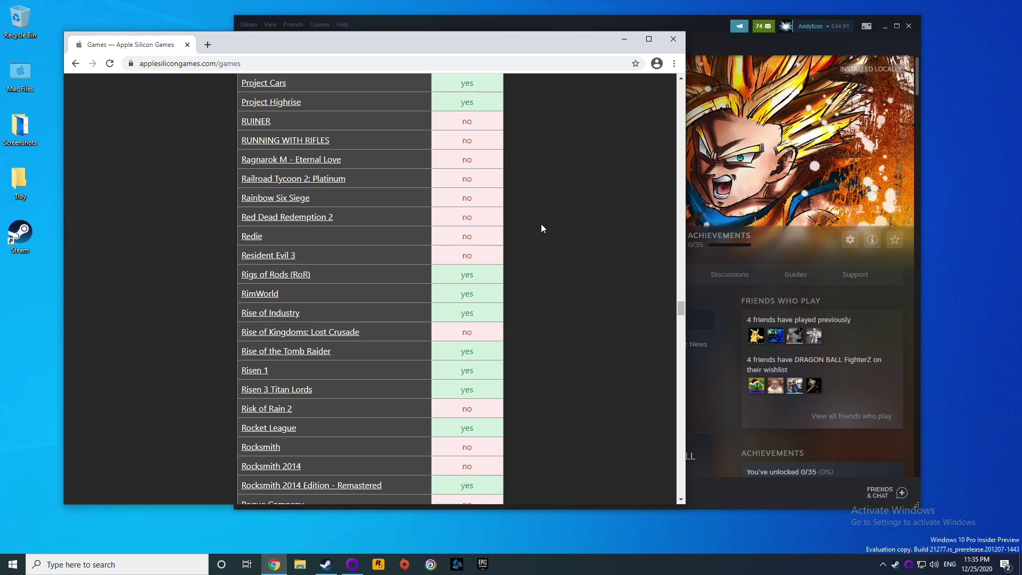
pyautogui.scroll(-1, 541, 228)
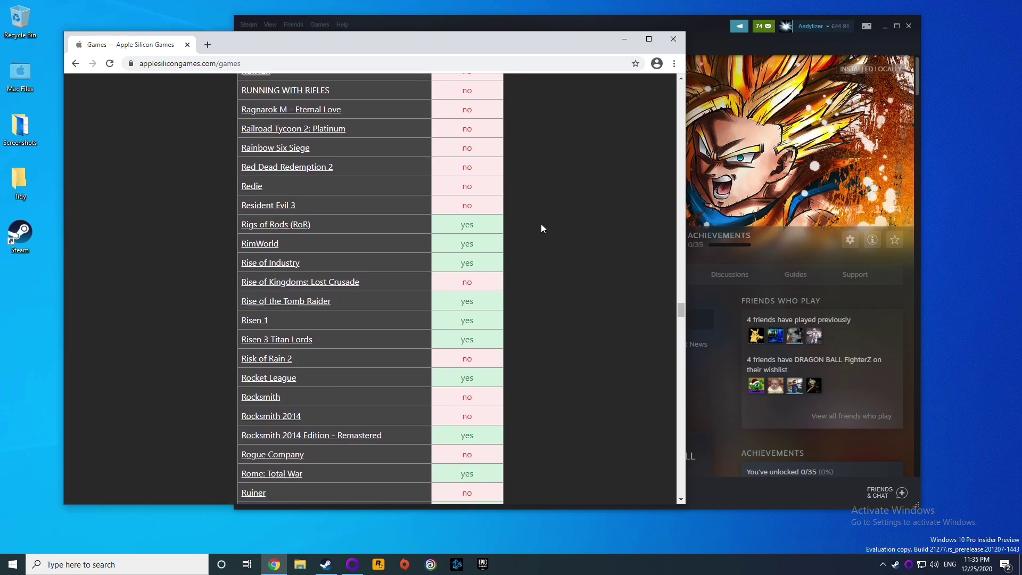
pyautogui.scroll(20, 541, 223)
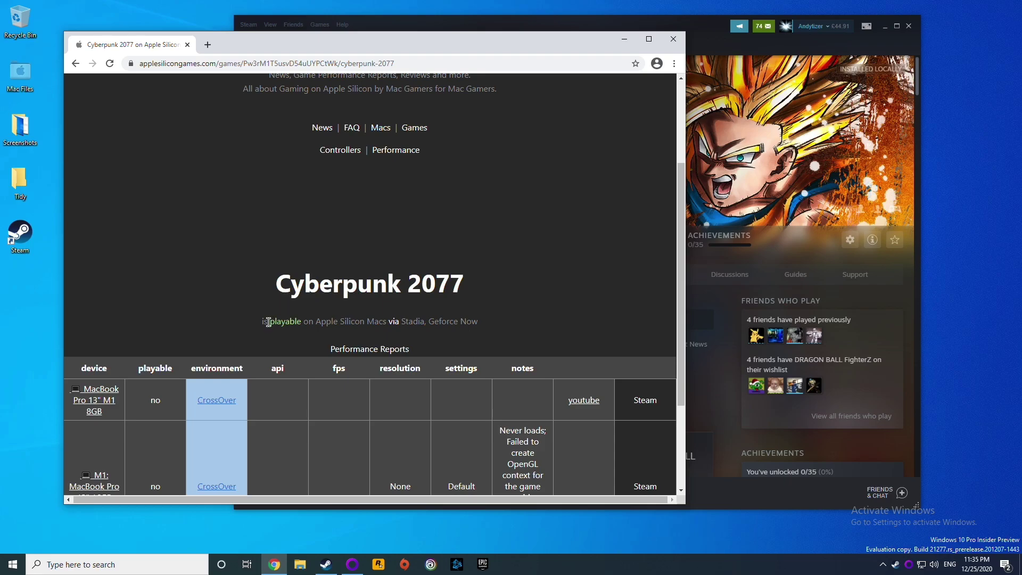
# Scroll to Cyberpunk 2077's Performance Reports, showing an M1 MacBook Pro playable via Stadia.
pyautogui.scroll(-1, 277, 305)
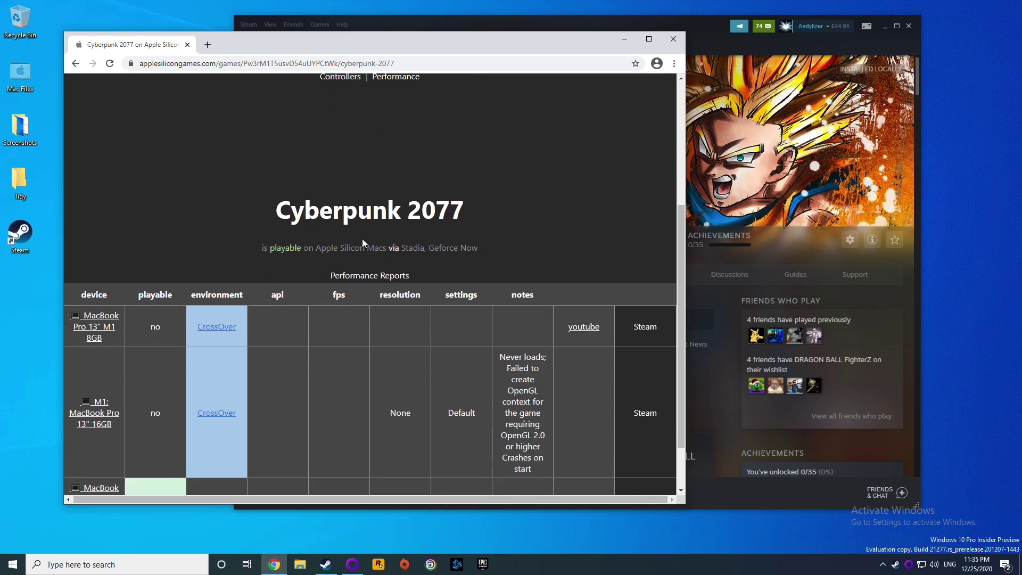
pyautogui.scroll(-1, 468, 284)
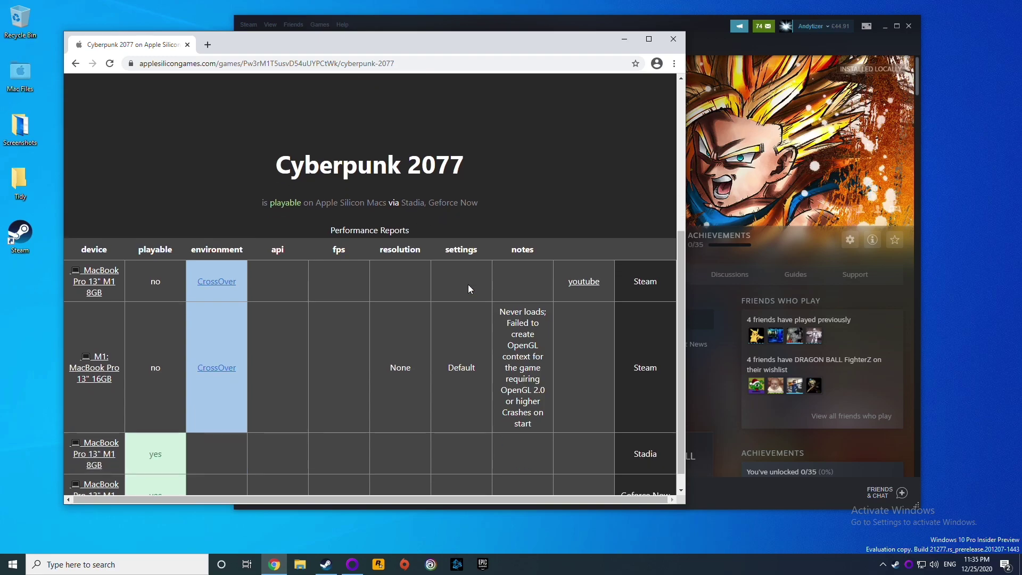